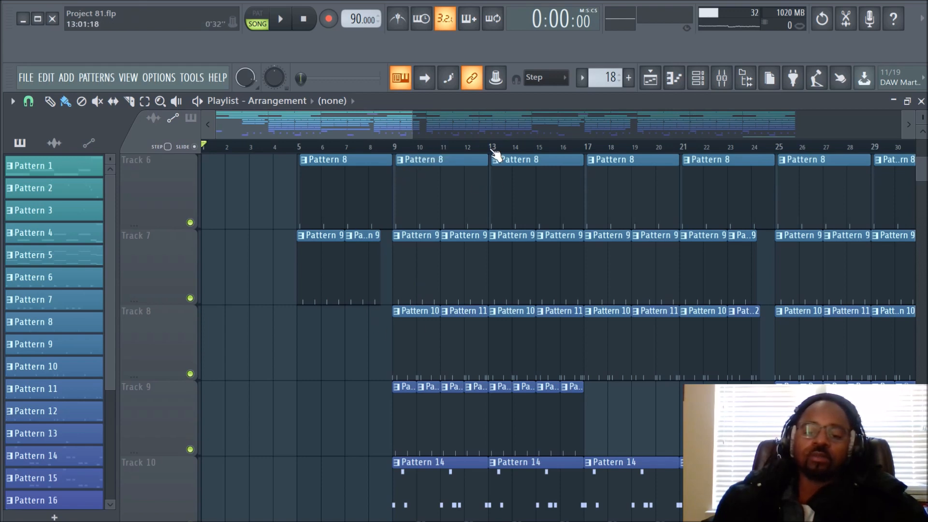
# - Look over the pattern clips on tracks 2 to 10 along the full length of the playlist arrangement
pyautogui.scroll(-3, 496, 154)
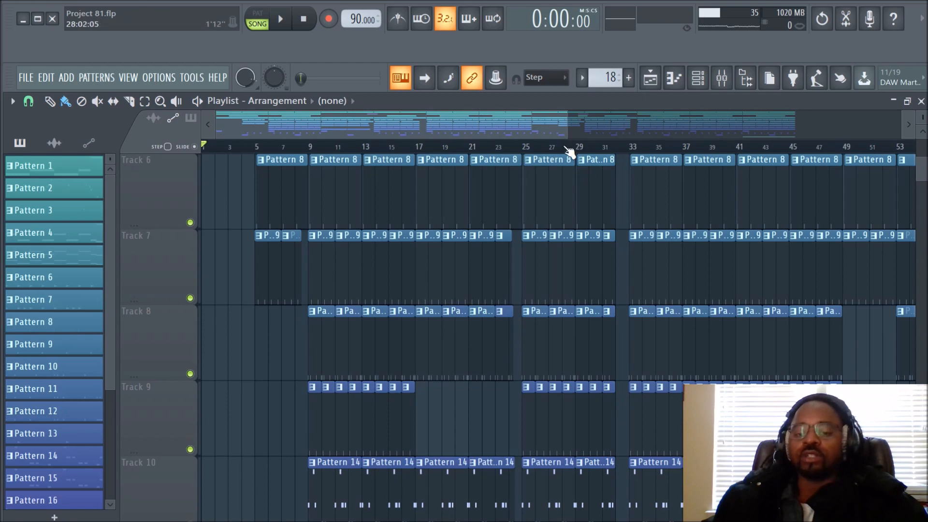
pyautogui.scroll(-5, 783, 255)
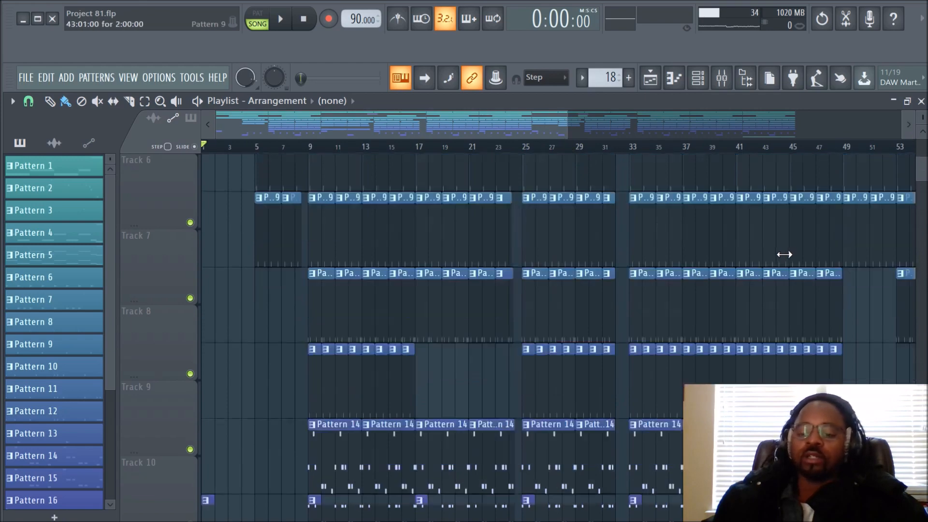
pyautogui.scroll(8, 779, 261)
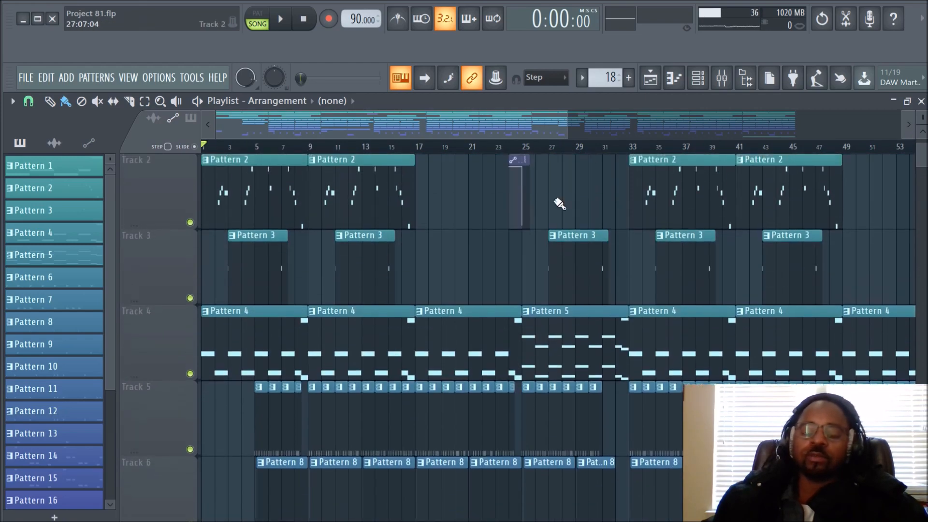
pyautogui.scroll(-4, 361, 151)
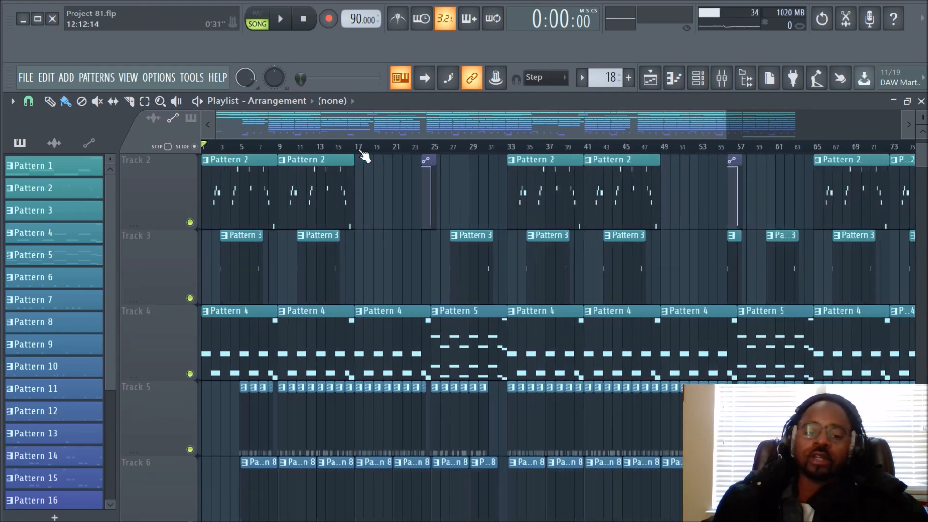
pyautogui.scroll(4, 363, 151)
pyautogui.scroll(-1, 363, 150)
pyautogui.moveTo(370, 119); pyautogui.dragTo(286, 103)
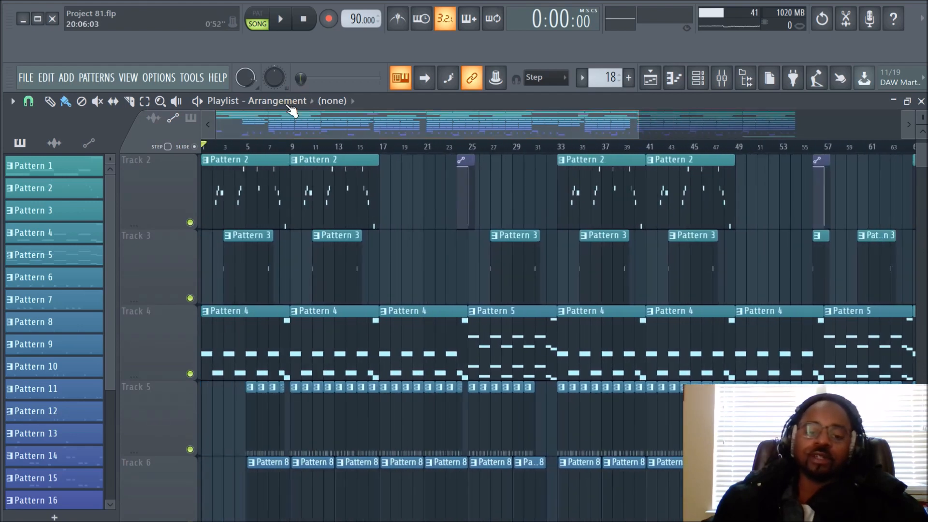
pyautogui.scroll(-2, 329, 150)
pyautogui.scroll(2, 329, 150)
pyautogui.scroll(-1, 333, 155)
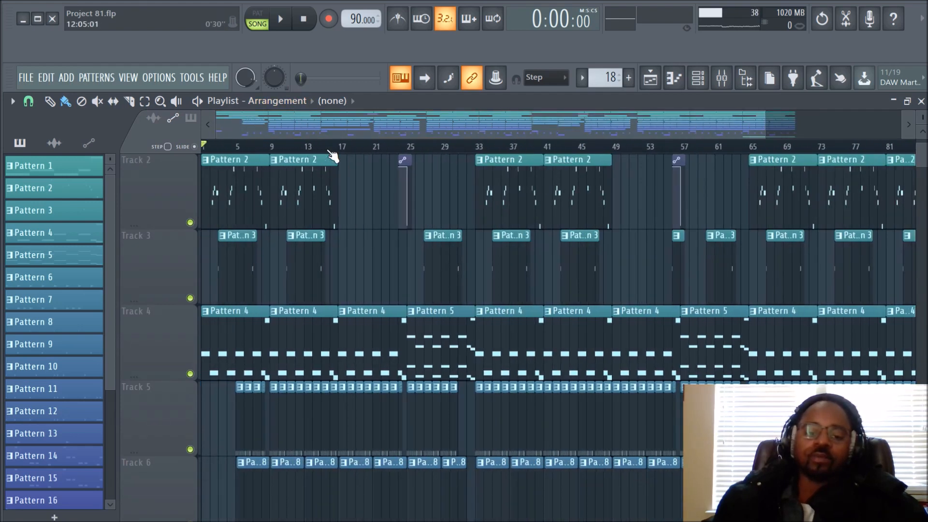
pyautogui.scroll(1, 333, 155)
pyautogui.scroll(-3, 333, 155)
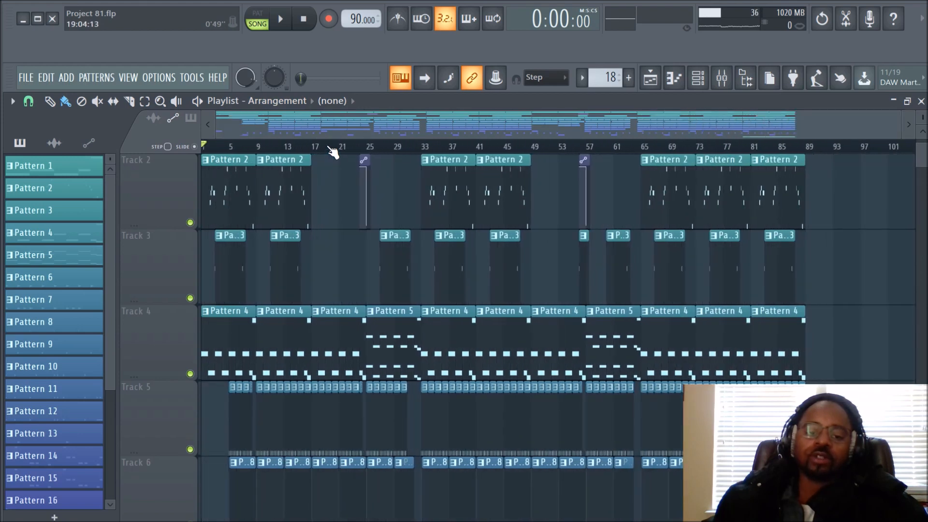
# - Examine the Pattern 4 to Pattern 9 clips around bars 17 to 25 up close
pyautogui.scroll(10, 333, 151)
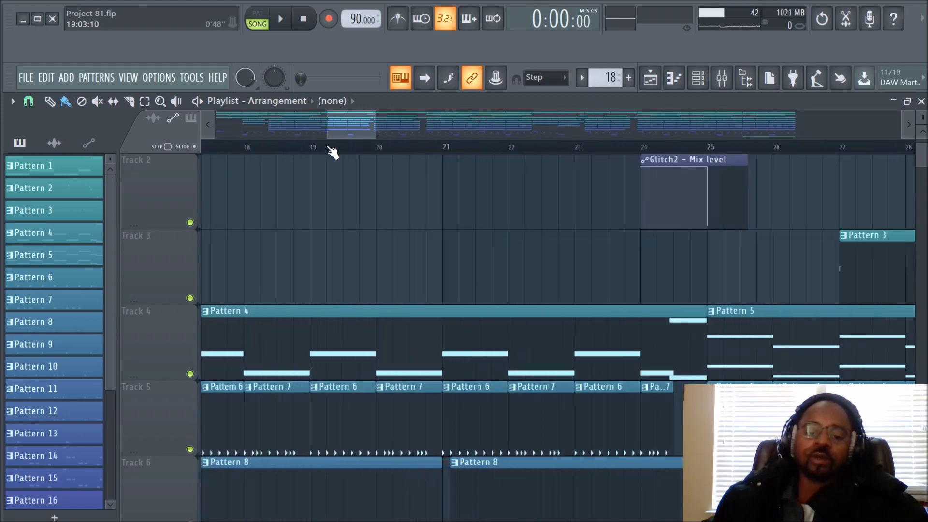
pyautogui.scroll(3, 358, 151)
pyautogui.scroll(-3, 498, 314)
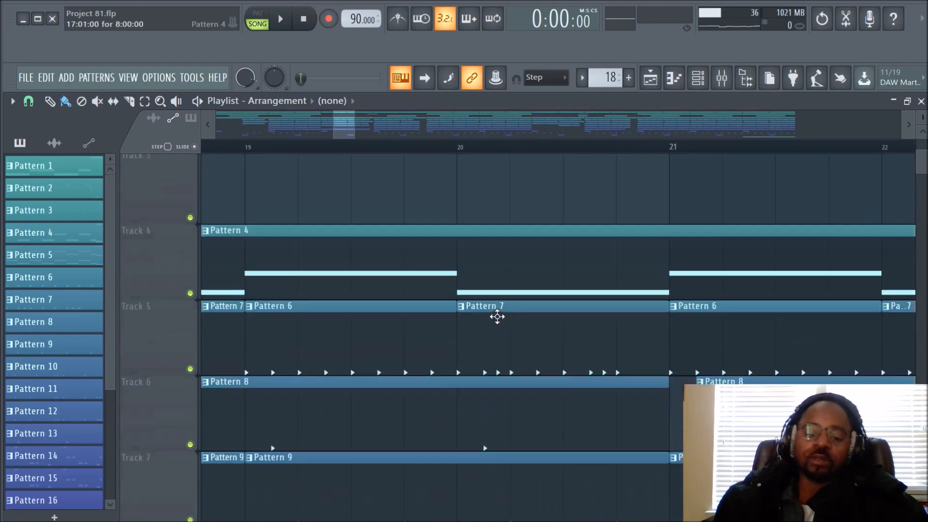
pyautogui.scroll(3, 466, 242)
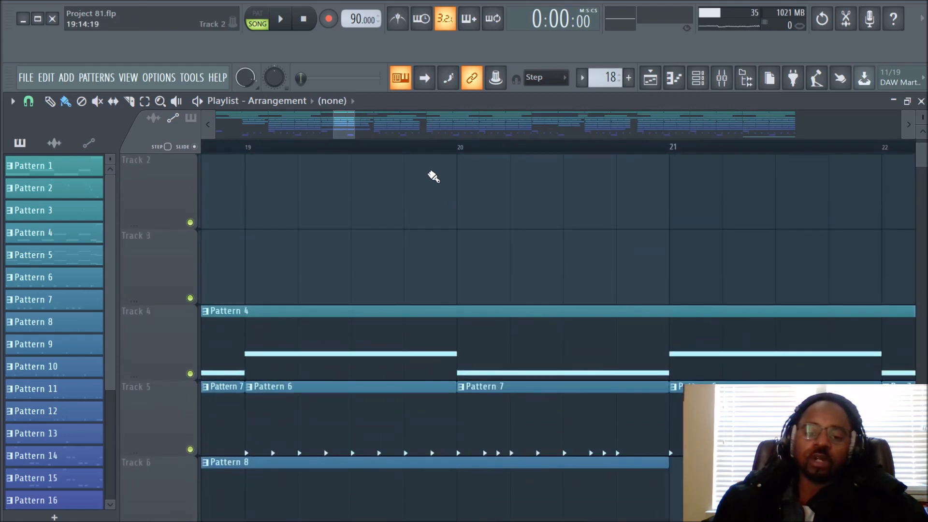
pyautogui.scroll(-8, 423, 153)
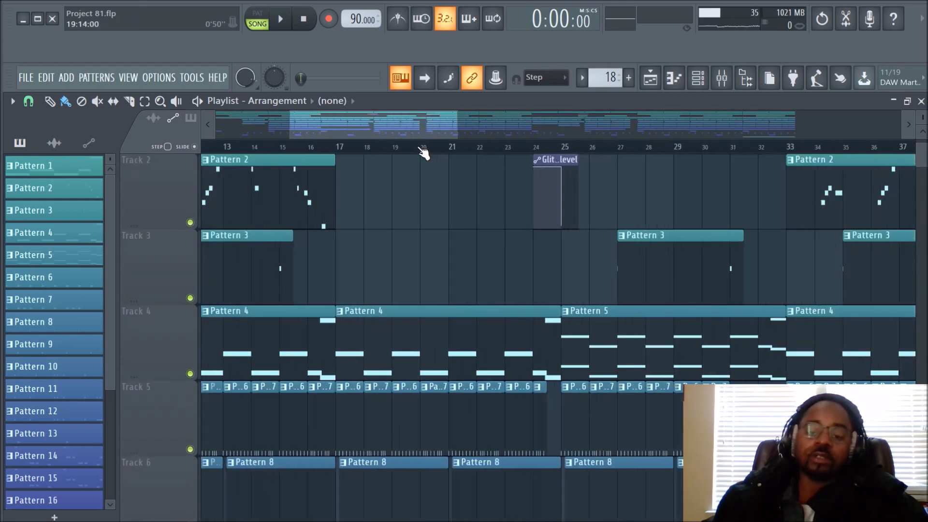
pyautogui.scroll(-2, 424, 153)
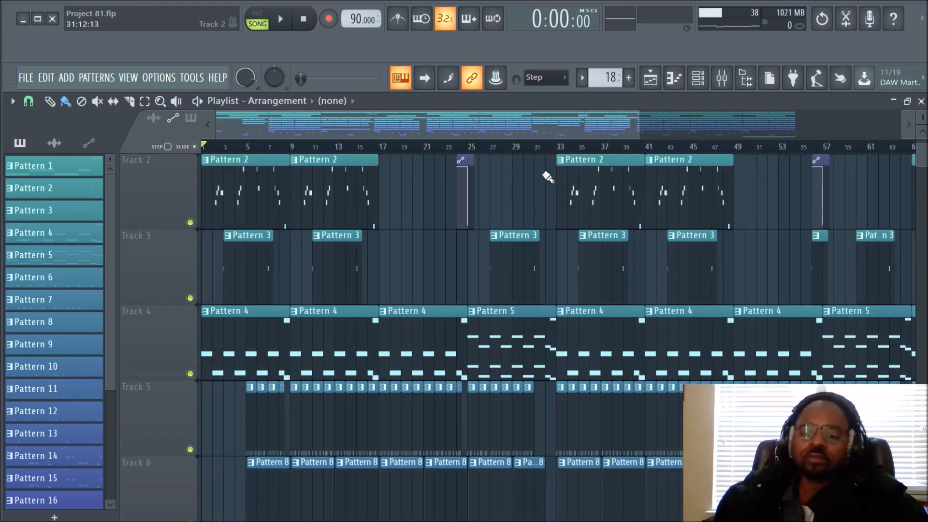
pyautogui.scroll(-3, 531, 155)
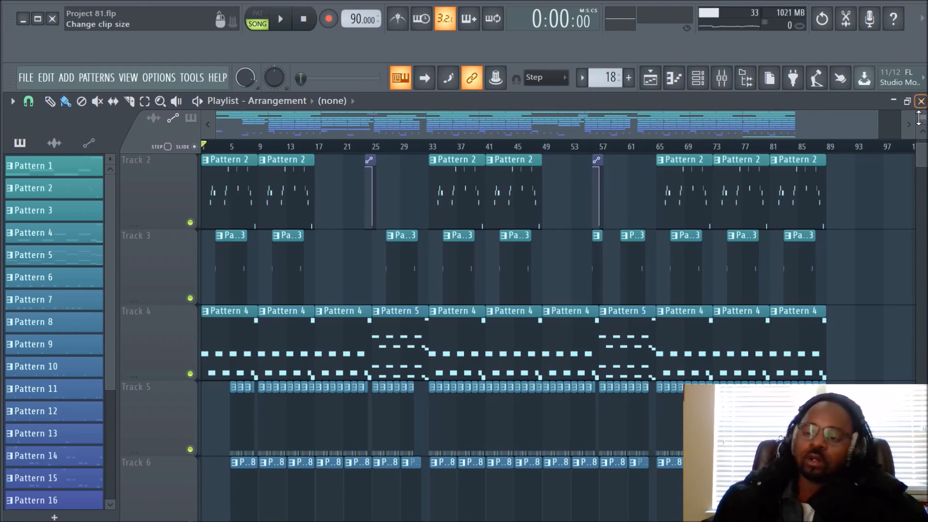
# - Examine how the patterns are stacked across tracks 2 to 13 using compact track heights
pyautogui.scroll(-5, 922, 118)
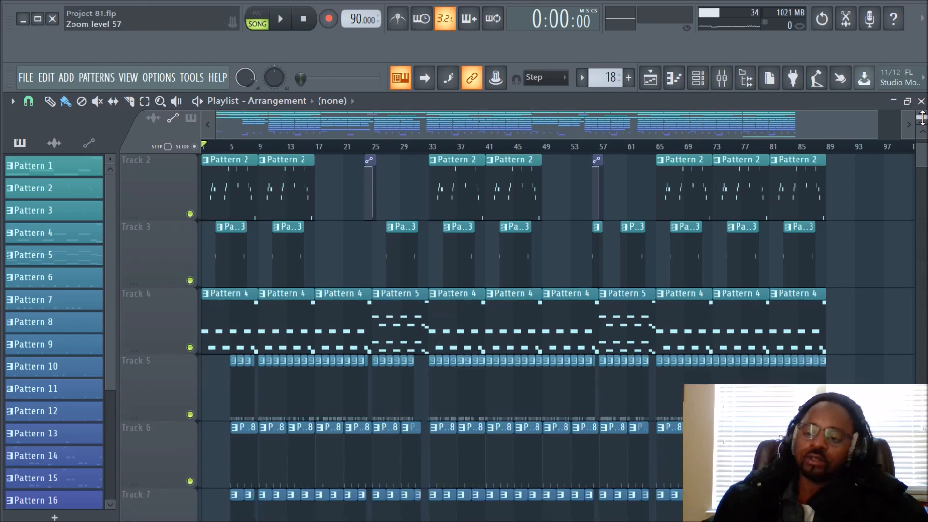
pyautogui.scroll(3, 922, 118)
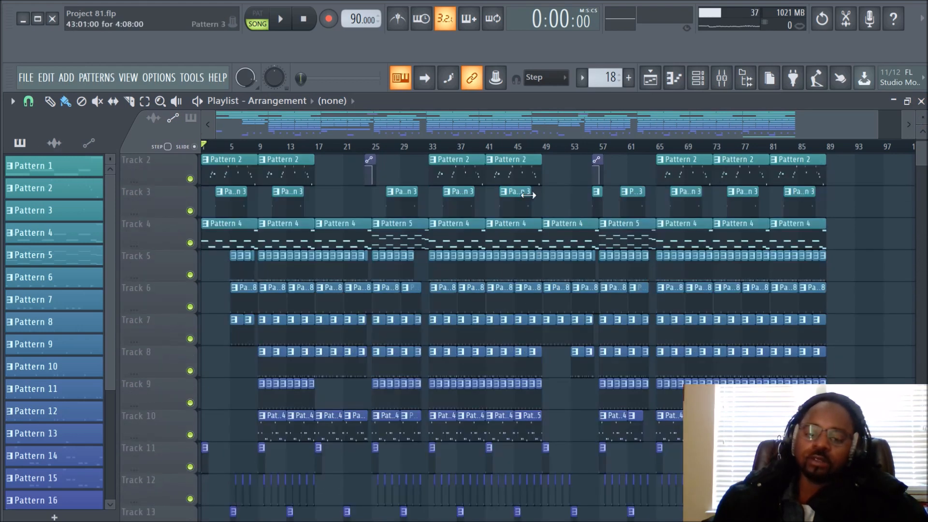
pyautogui.scroll(3, 605, 152)
pyautogui.scroll(-1, 607, 153)
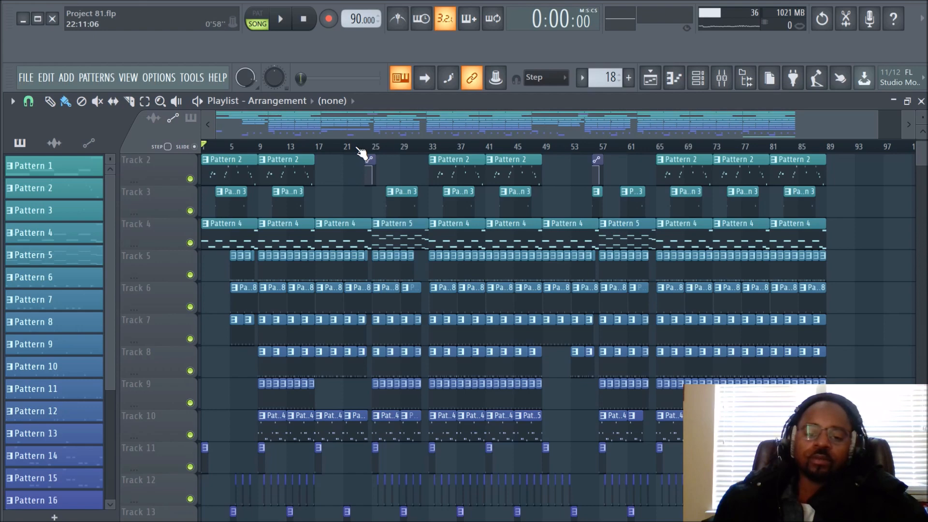
pyautogui.scroll(4, 363, 153)
pyautogui.moveTo(366, 128); pyautogui.dragTo(237, 120)
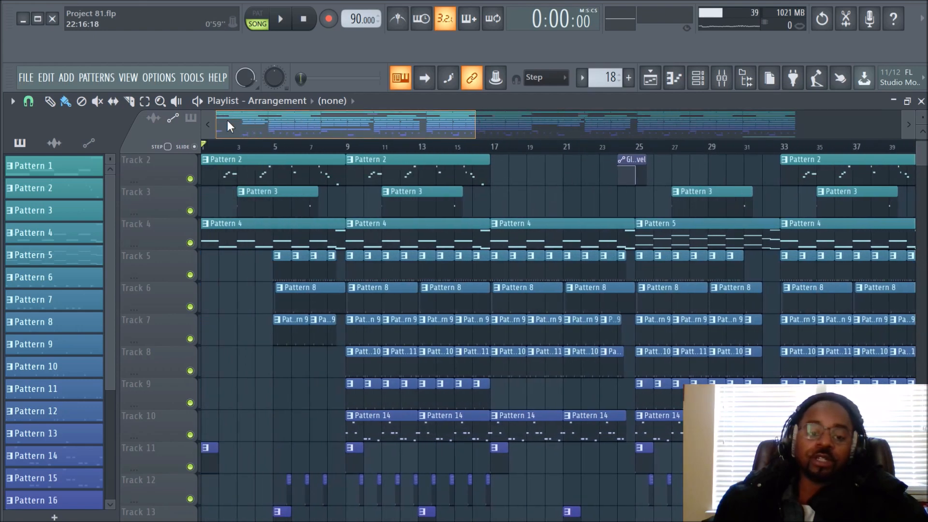
pyautogui.moveTo(924, 119); pyautogui.dragTo(925, 122)
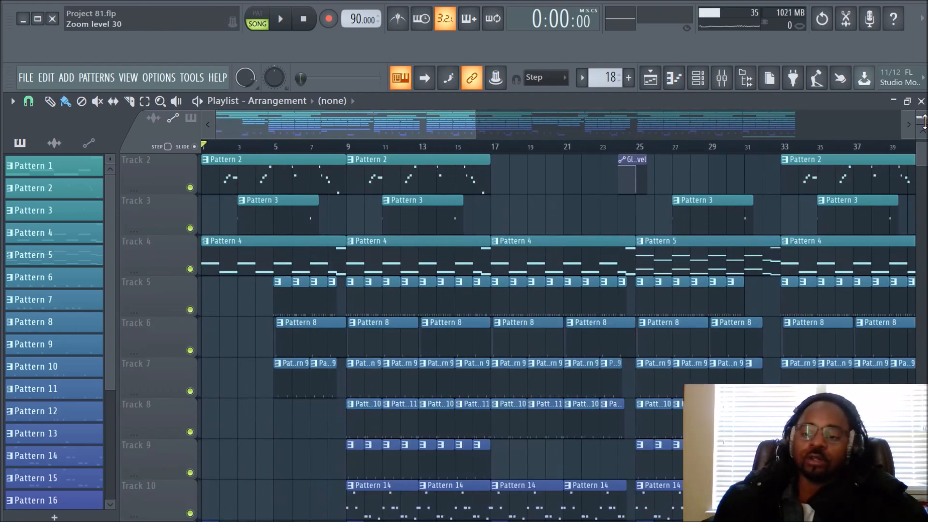
pyautogui.moveTo(419, 123); pyautogui.dragTo(353, 132)
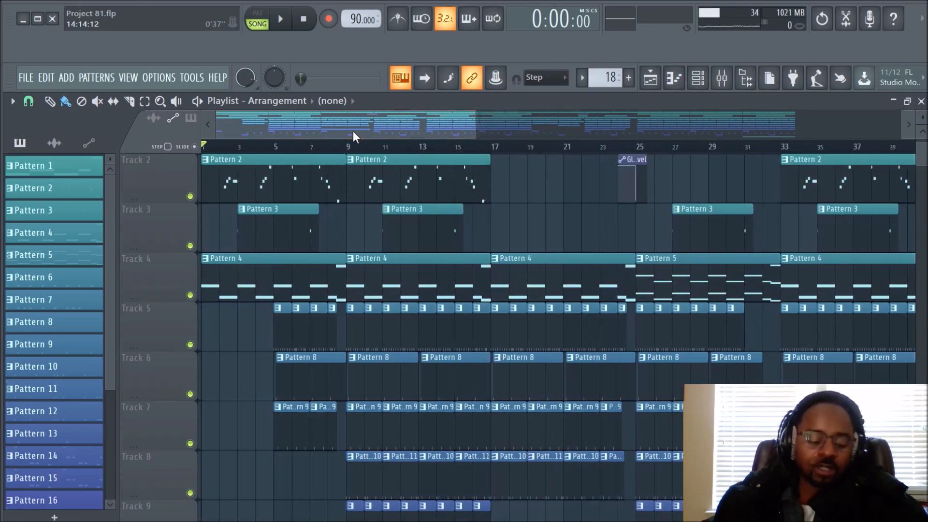
# - Examine where the clips on tracks 4 to 11 start, stop and leave gaps between bars 1 and 55
pyautogui.scroll(-4, 519, 203)
pyautogui.scroll(5, 522, 204)
pyautogui.scroll(-3, 527, 218)
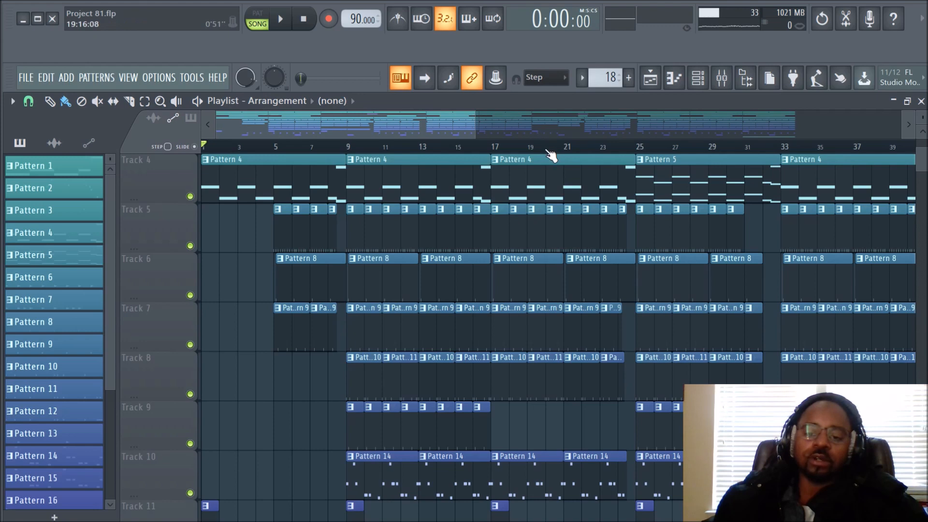
pyautogui.scroll(-2, 551, 156)
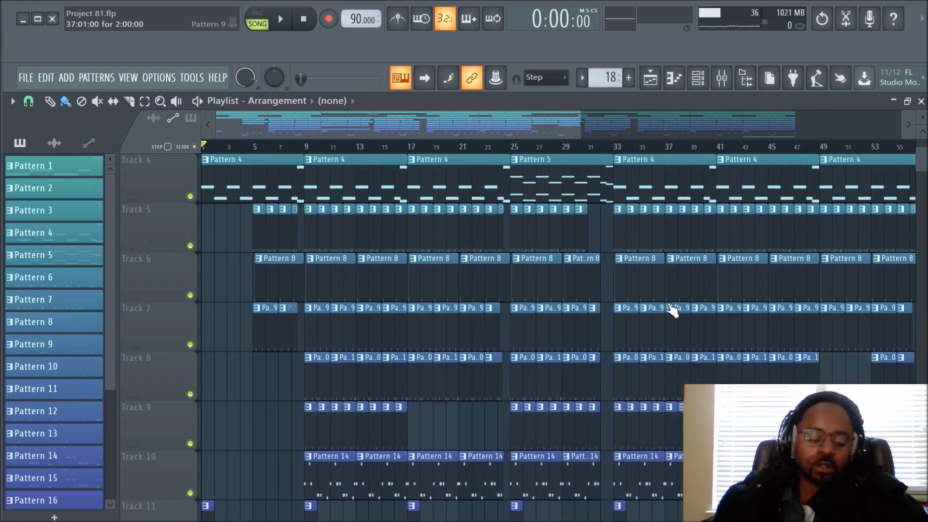
pyautogui.scroll(-3, 645, 302)
pyautogui.scroll(3, 643, 301)
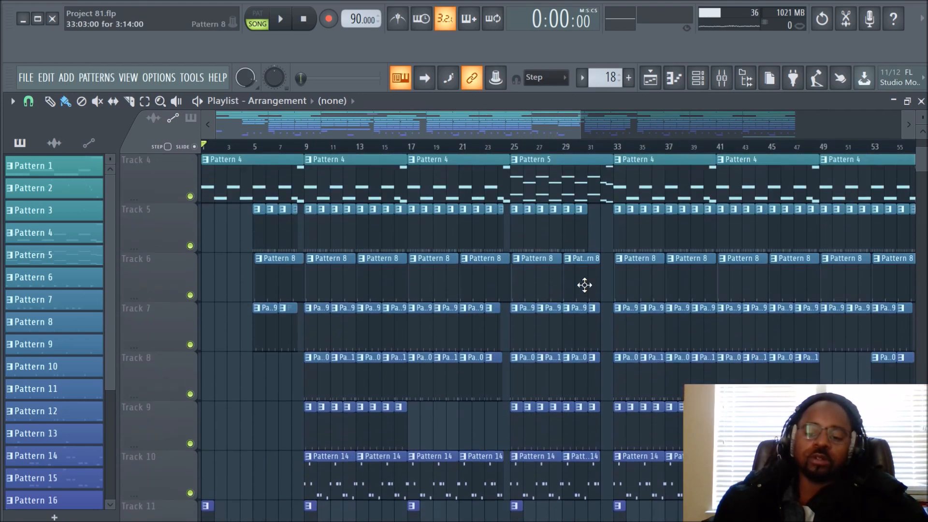
pyautogui.scroll(4, 522, 269)
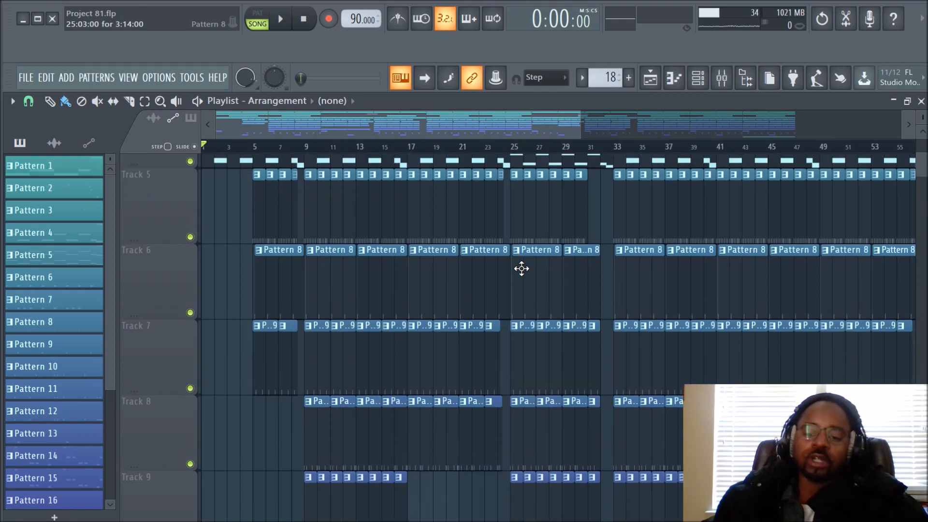
pyautogui.scroll(-4, 522, 269)
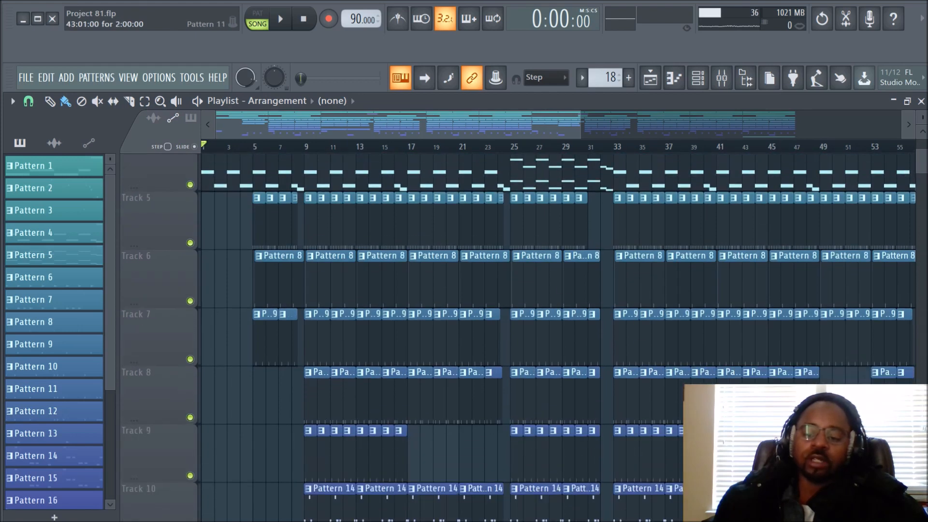
pyautogui.scroll(3, 778, 382)
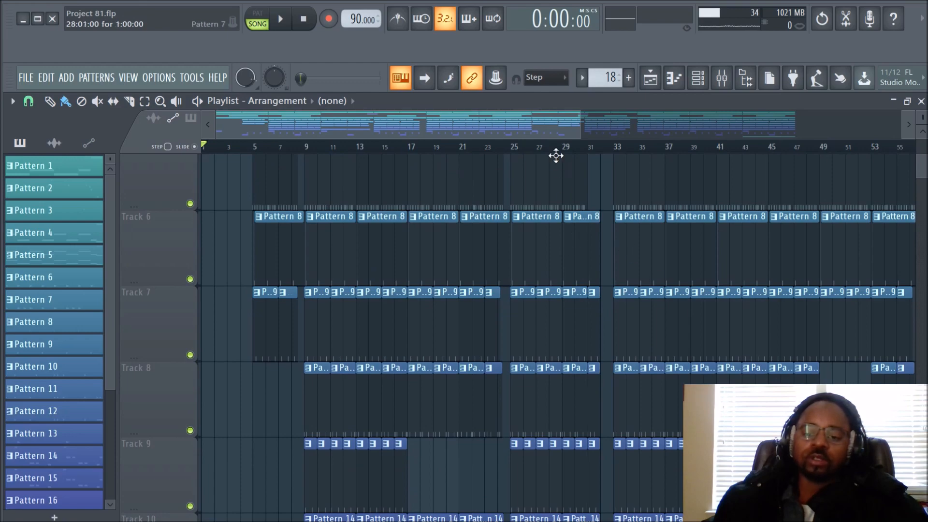
pyautogui.scroll(-4, 275, 394)
pyautogui.scroll(1, 275, 397)
pyautogui.scroll(2, 388, 311)
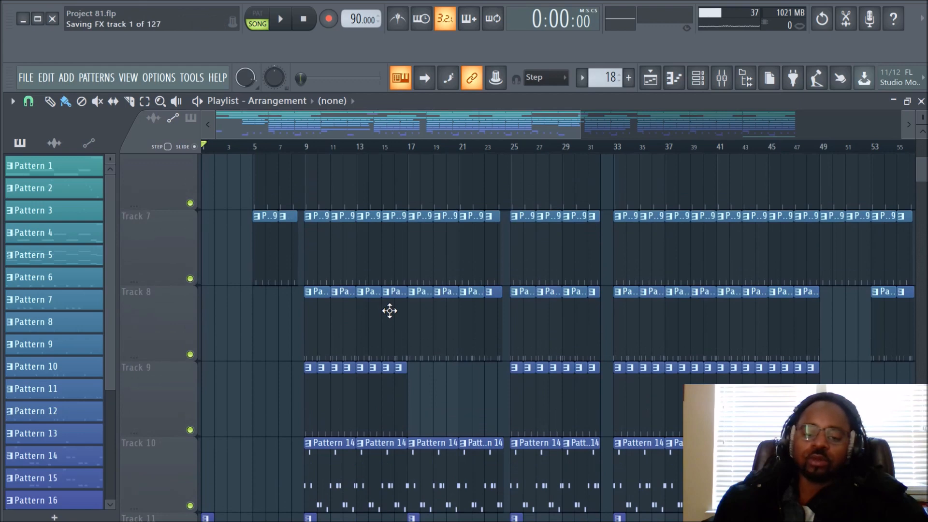
pyautogui.scroll(-1, 388, 311)
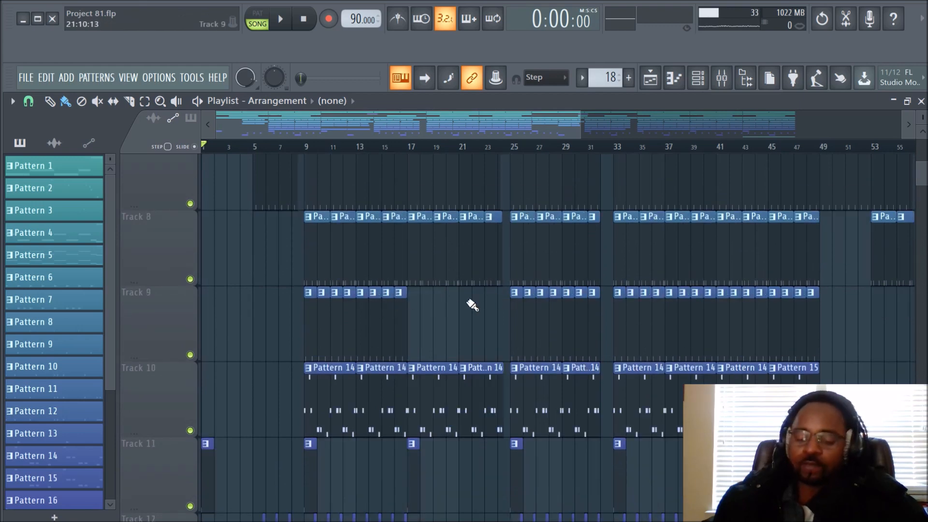
pyautogui.scroll(2, 473, 305)
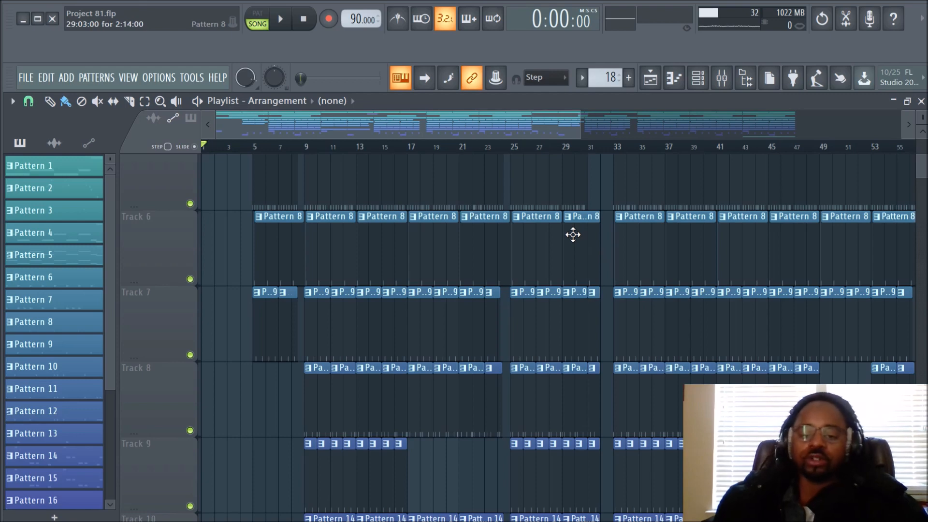
# - Inspect the Pattern 8 clip near bar 29 on Track 6 and the clips below it in detail
pyautogui.scroll(6, 573, 235)
pyautogui.scroll(3, 573, 235)
pyautogui.scroll(-3, 572, 235)
pyautogui.scroll(-2, 573, 235)
pyautogui.scroll(1, 573, 235)
pyautogui.scroll(-1, 573, 235)
pyautogui.scroll(1, 573, 235)
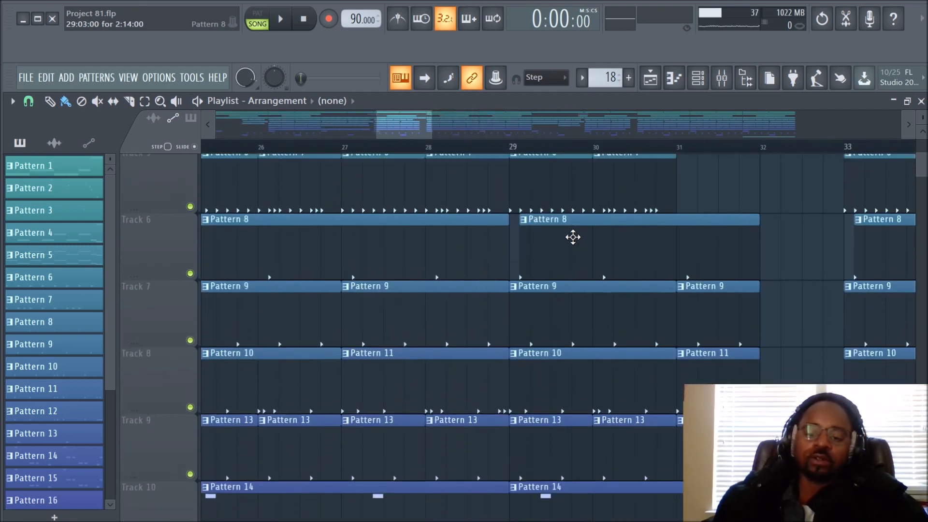
pyautogui.scroll(-5, 573, 237)
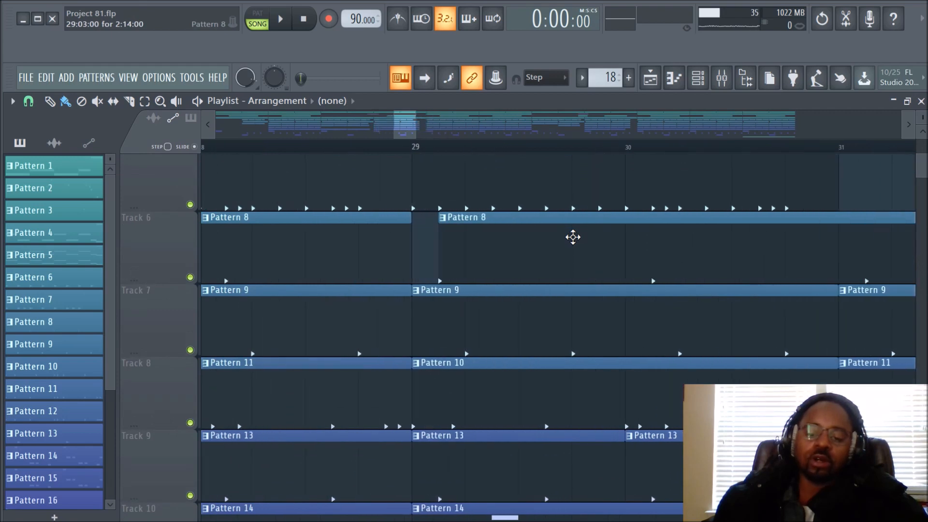
pyautogui.scroll(-3, 574, 238)
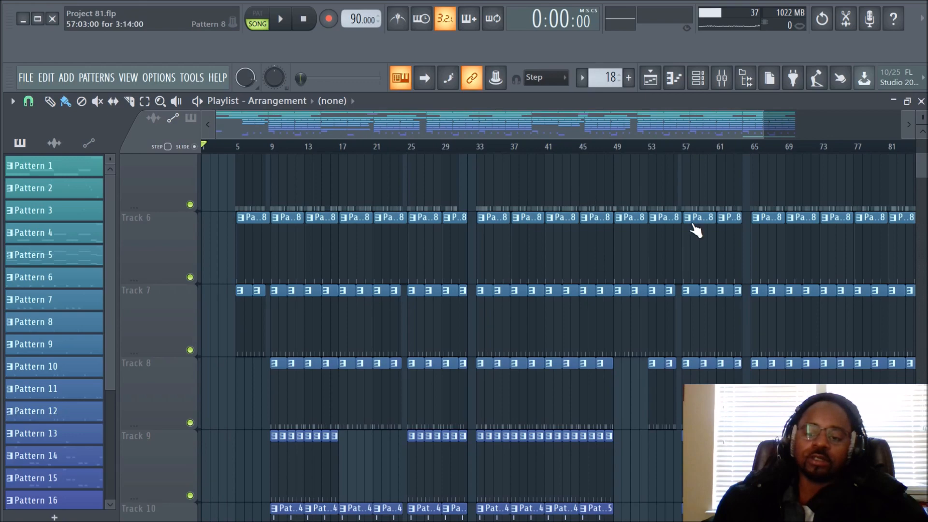
# - Examine the transition around bars 49 to 57 on tracks 1 to 8, including the Glitch2 mix level automation
pyautogui.scroll(5, 460, 300)
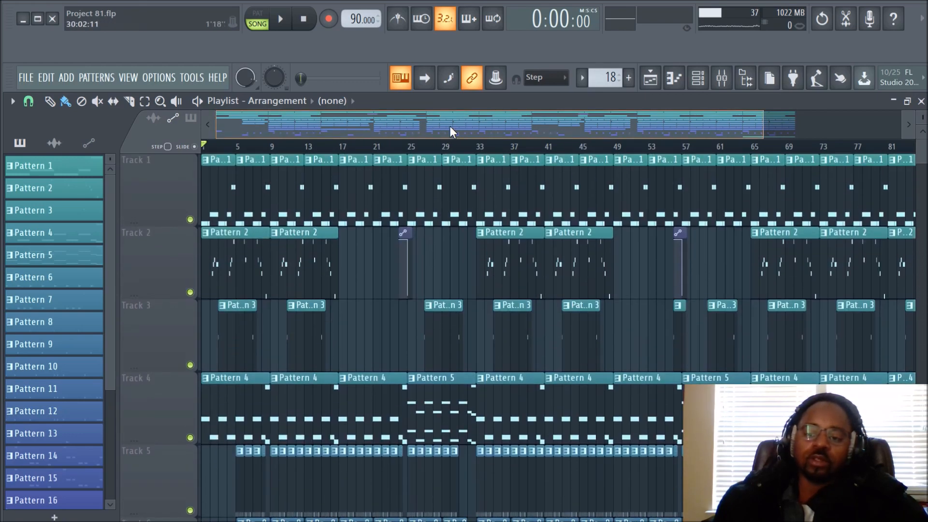
pyautogui.moveTo(447, 127); pyautogui.dragTo(537, 126)
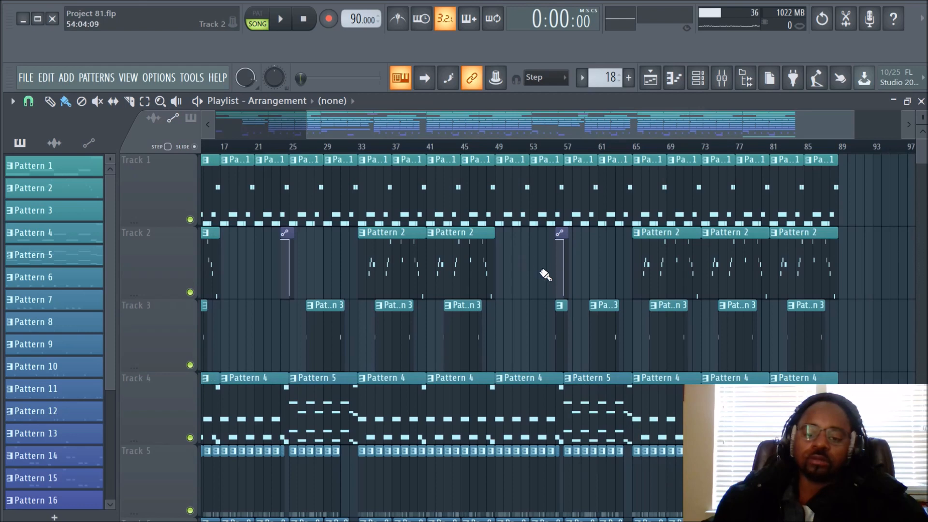
pyautogui.scroll(4, 545, 274)
pyautogui.scroll(-1, 563, 207)
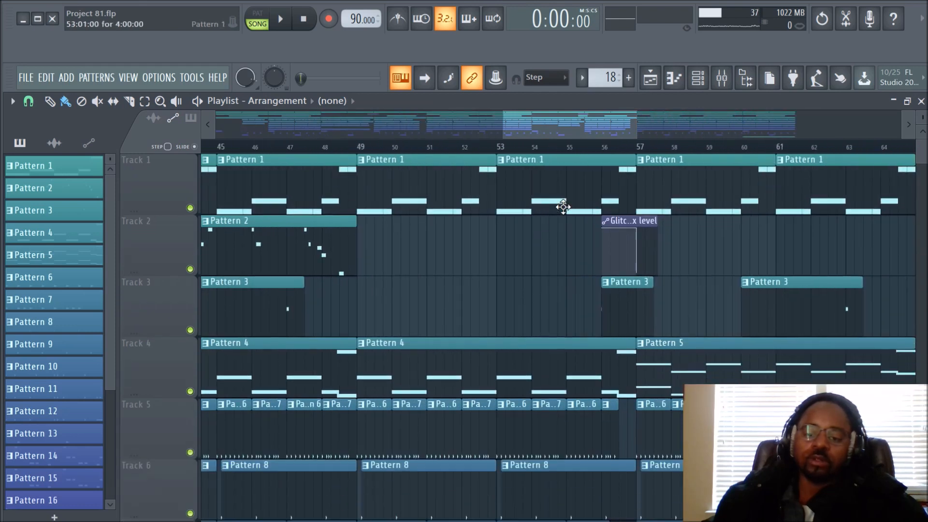
pyautogui.scroll(-1, 563, 207)
pyautogui.scroll(1, 557, 425)
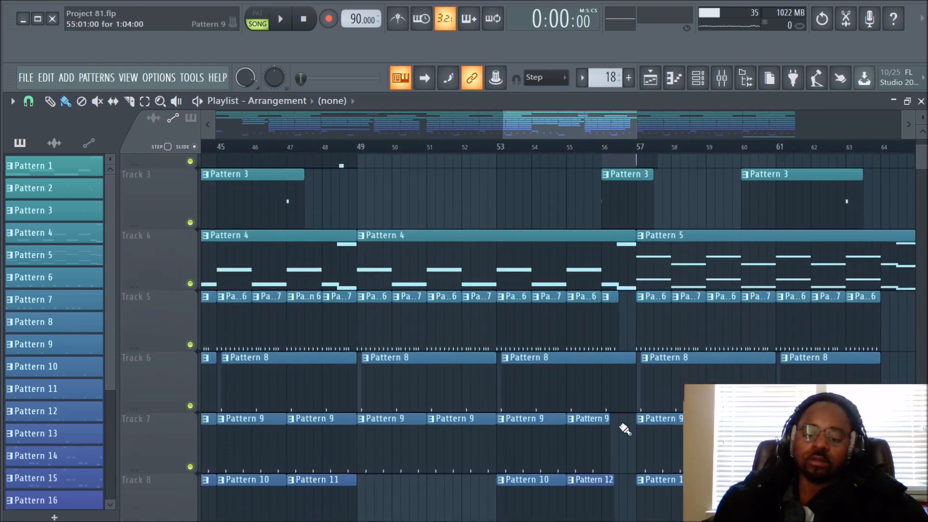
# - Survey the song's full length on tracks 3 to 8, comparing how its sections are laid out from bar 1 to the end
pyautogui.scroll(-1, 692, 422)
pyautogui.scroll(1, 693, 422)
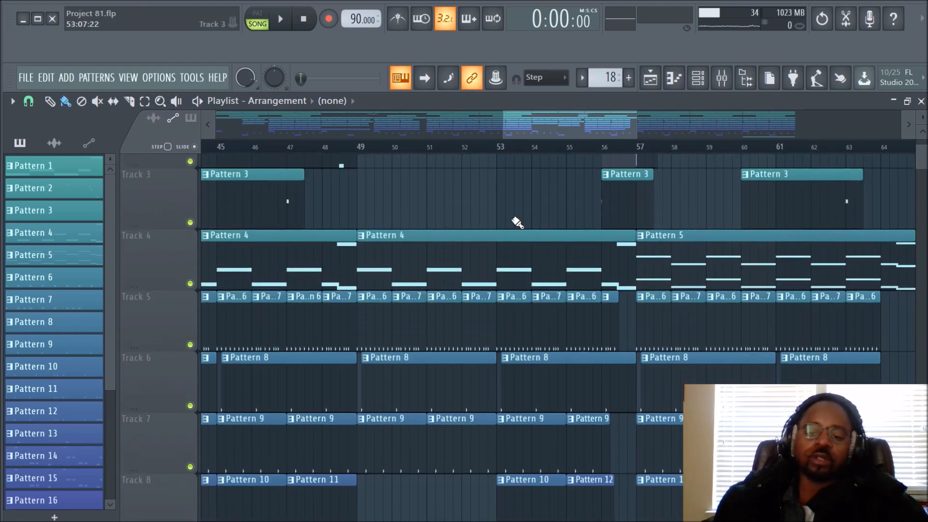
pyautogui.moveTo(552, 134); pyautogui.dragTo(264, 135)
pyautogui.scroll(-3, 325, 154)
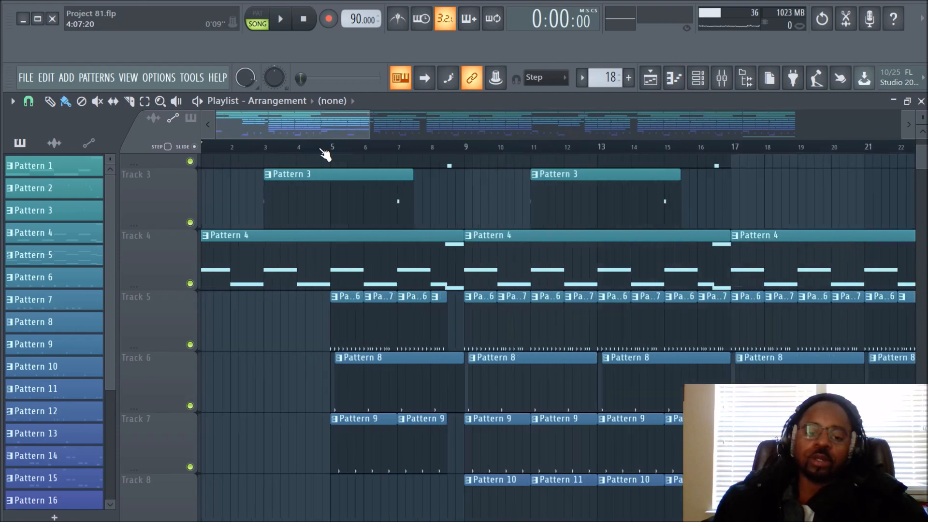
pyautogui.scroll(-1, 325, 154)
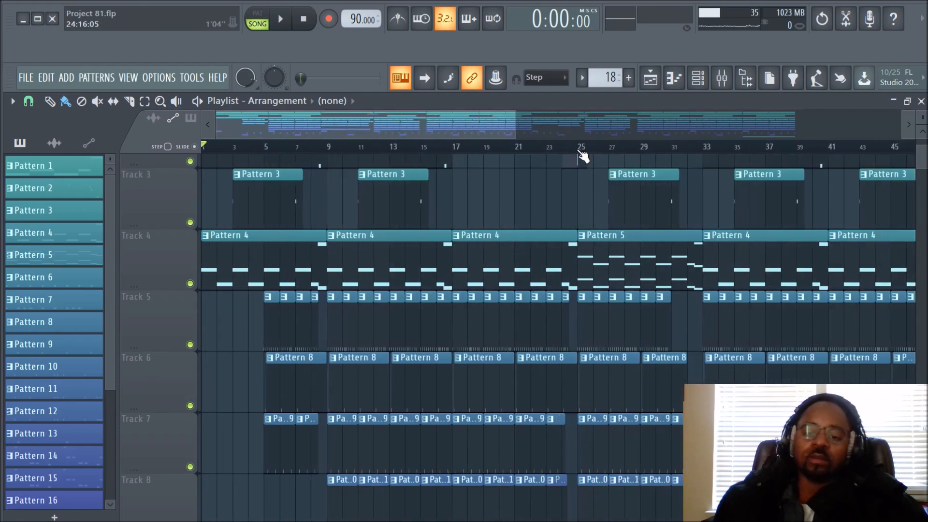
pyautogui.scroll(-4, 583, 154)
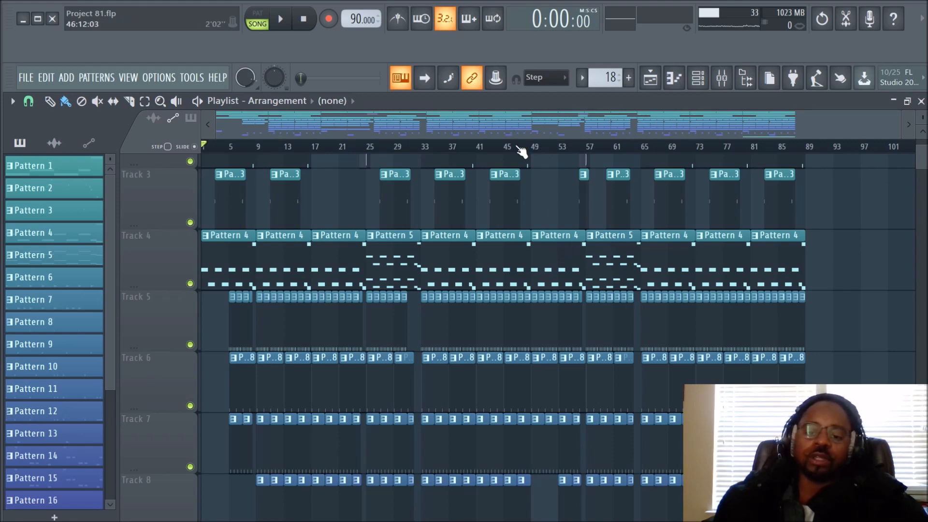
pyautogui.scroll(5, 518, 148)
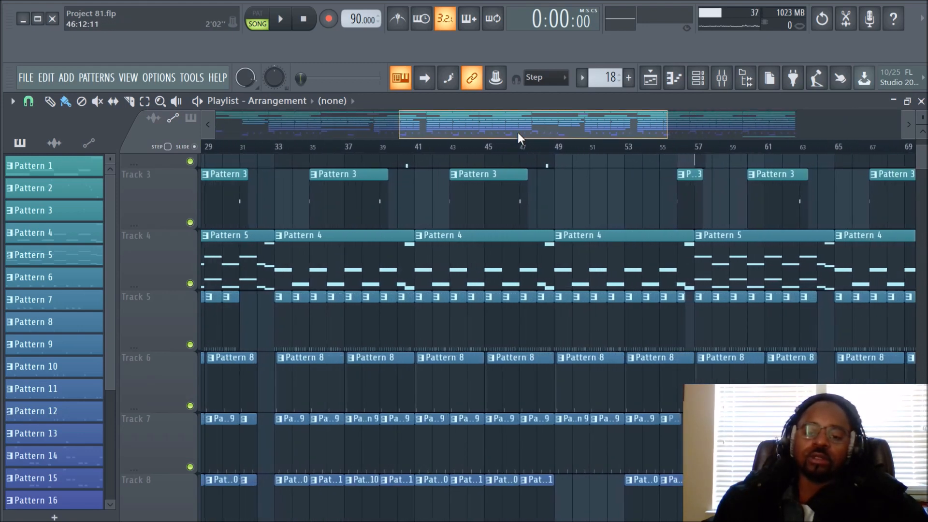
pyautogui.moveTo(518, 132); pyautogui.dragTo(329, 122)
pyautogui.moveTo(393, 124); pyautogui.dragTo(561, 113)
# - Examine the Pattern 4 and Pattern 5 clips on Track 4 and the clips below them, especially around bars 41 to 49
pyautogui.scroll(4, 583, 258)
pyautogui.scroll(1, 583, 258)
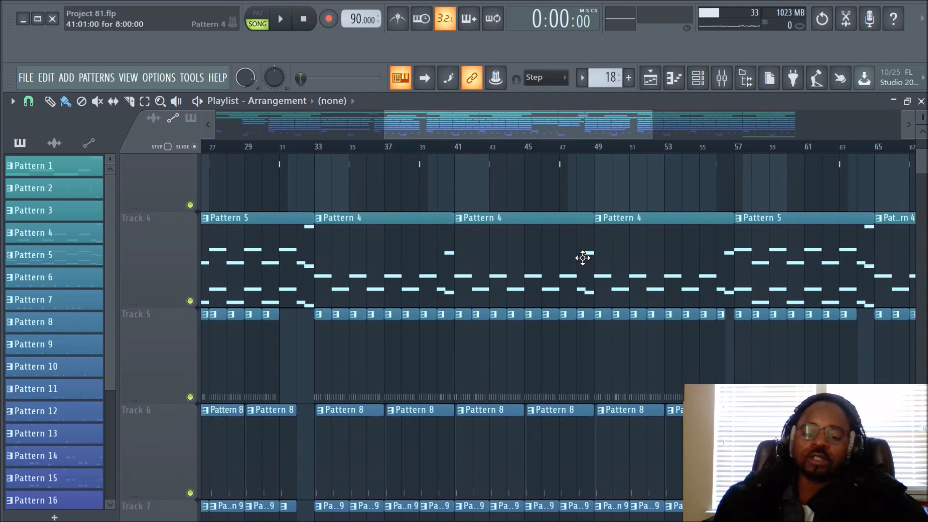
pyautogui.scroll(4, 583, 258)
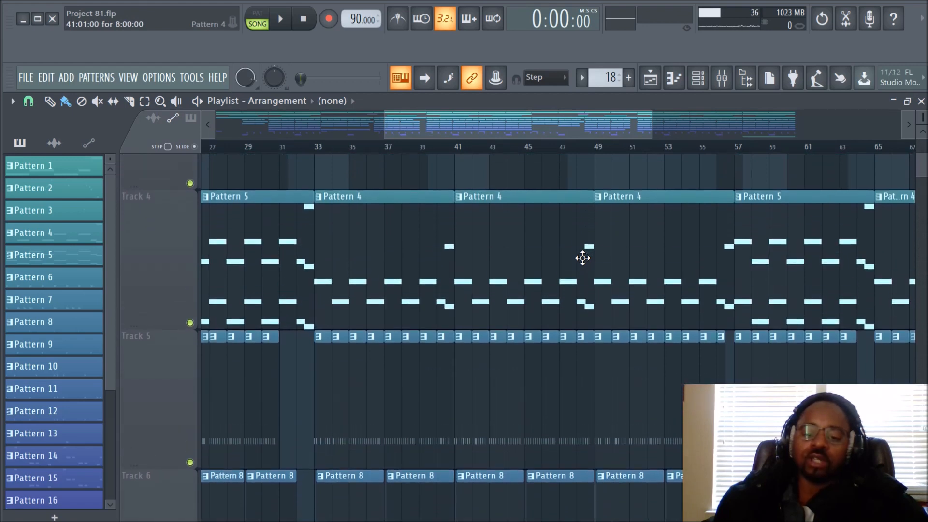
pyautogui.scroll(-6, 583, 258)
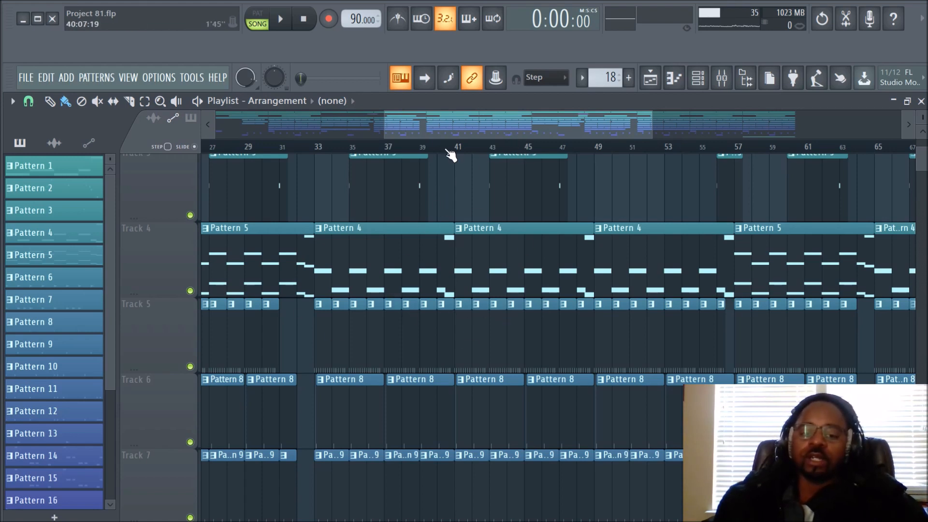
pyautogui.scroll(5, 590, 244)
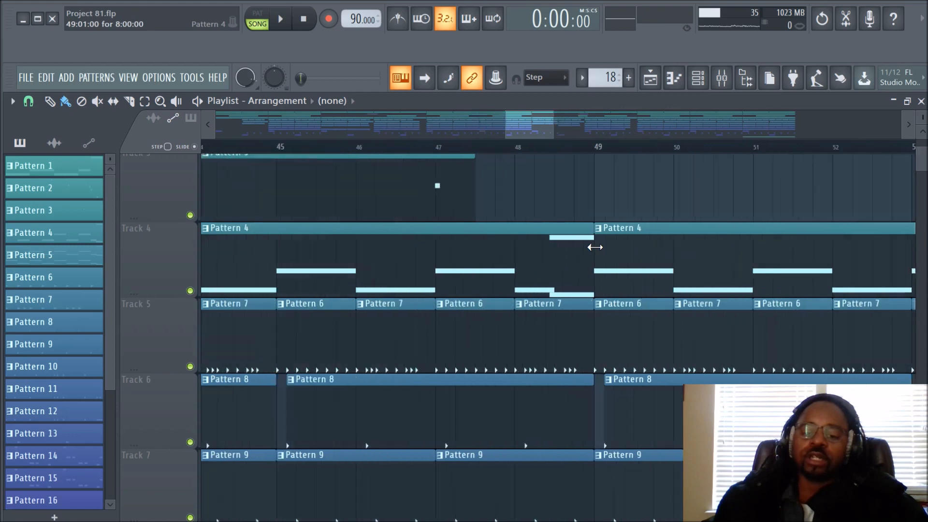
pyautogui.scroll(-4, 580, 237)
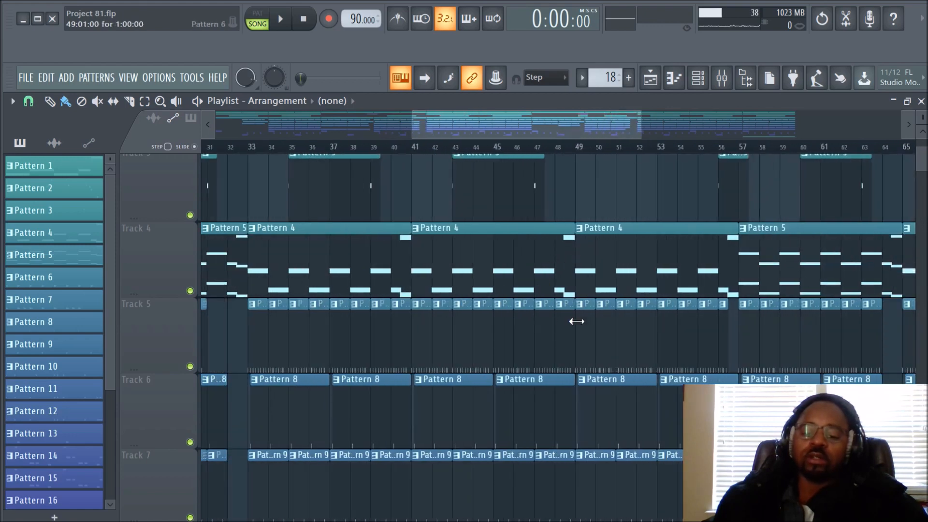
pyautogui.scroll(-3, 626, 357)
pyautogui.scroll(-2, 614, 153)
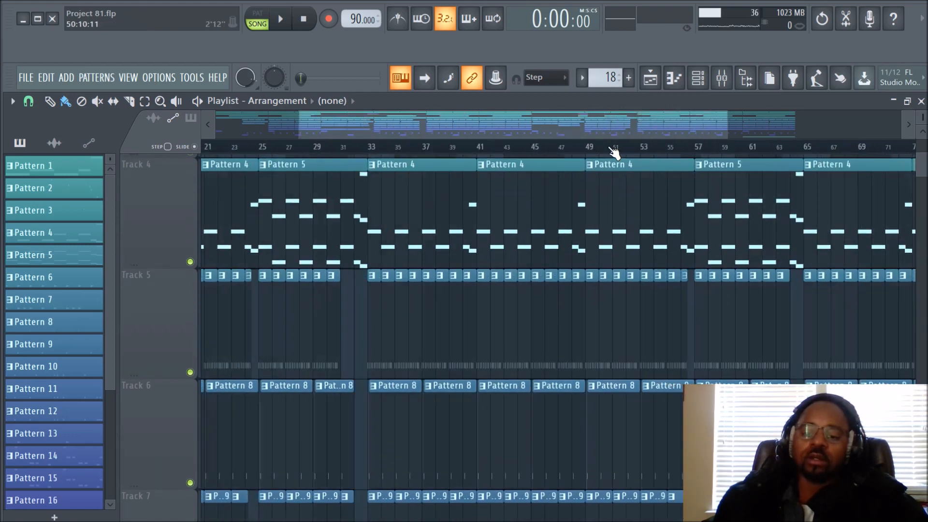
# - Examine the layout of tracks 1 to 8 across the song, including where the Track 2 melody and automation clips sit
pyautogui.scroll(-3, 614, 152)
pyautogui.scroll(2, 614, 294)
pyautogui.scroll(-2, 614, 293)
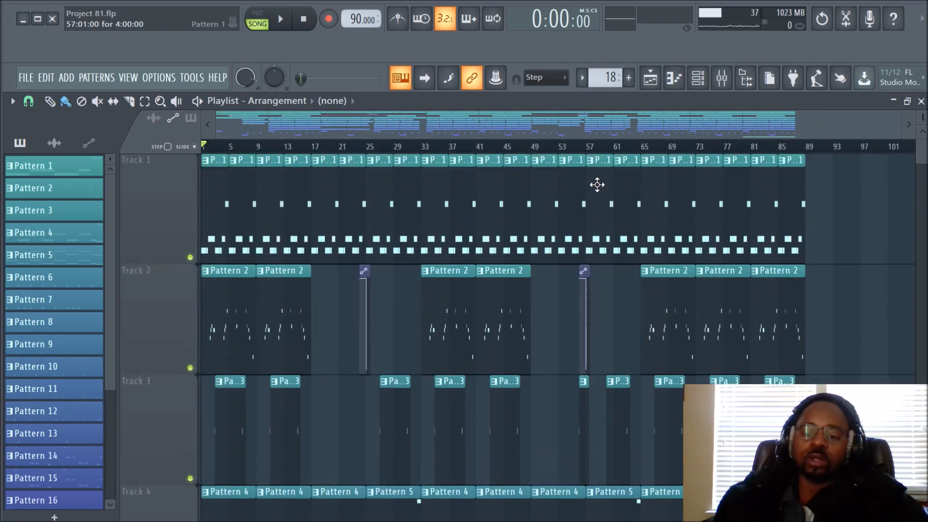
pyautogui.scroll(3, 546, 148)
pyautogui.scroll(-2, 547, 149)
pyautogui.moveTo(919, 118); pyautogui.dragTo(919, 122)
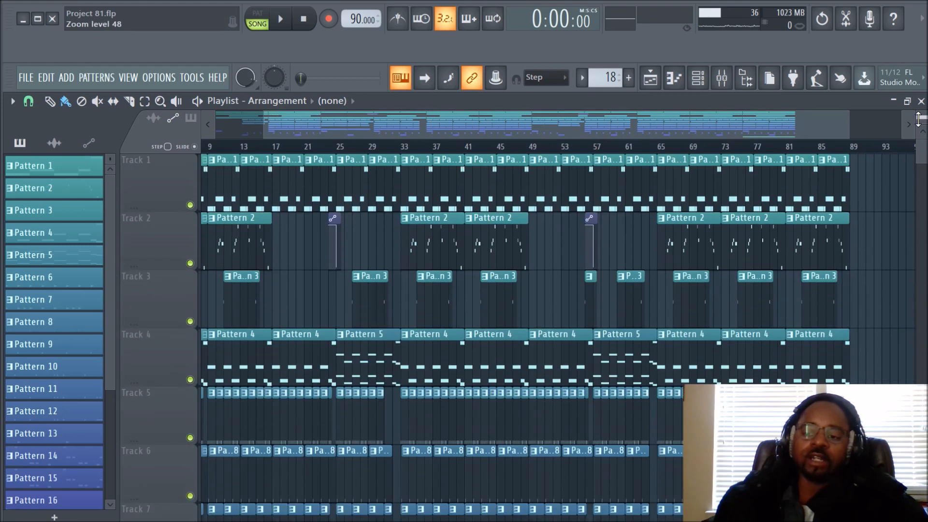
pyautogui.moveTo(546, 124); pyautogui.dragTo(354, 127)
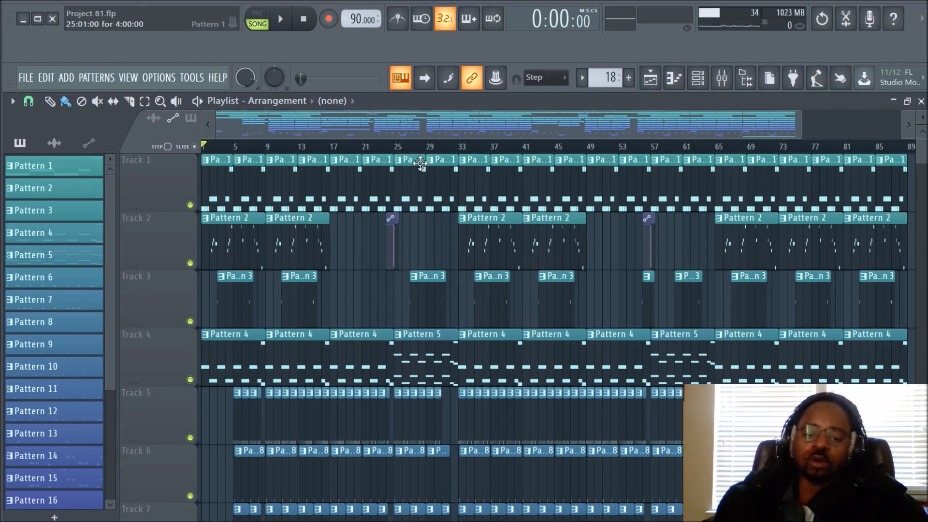
pyautogui.scroll(3, 564, 150)
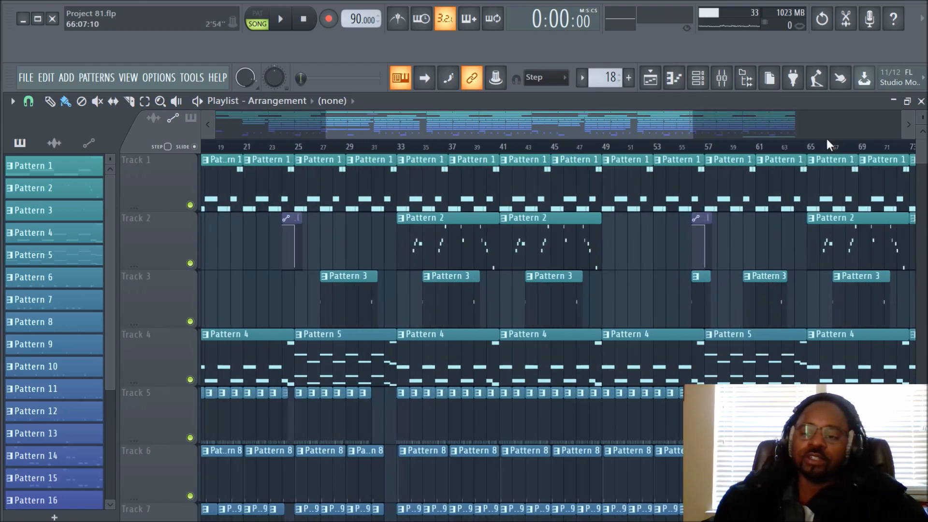
pyautogui.scroll(2, 522, 299)
pyautogui.scroll(-3, 523, 299)
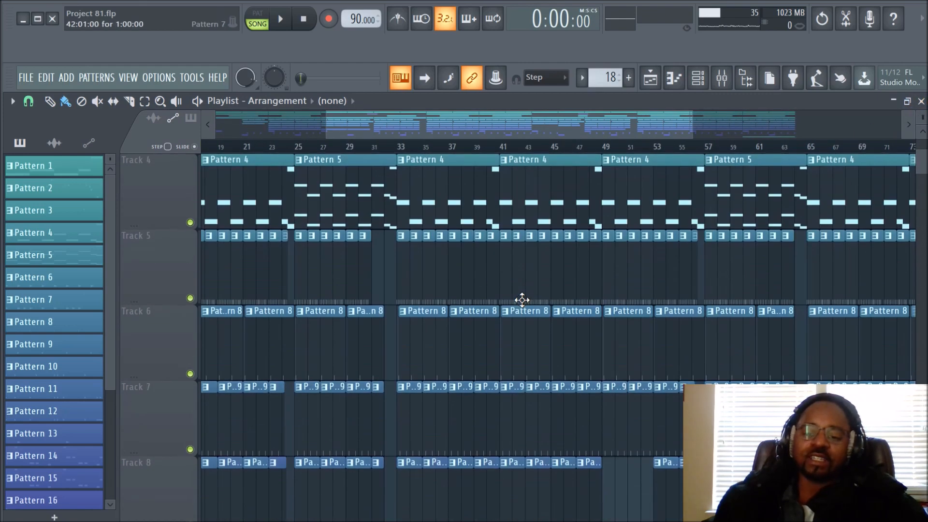
pyautogui.scroll(3, 523, 300)
pyautogui.moveTo(518, 131); pyautogui.dragTo(381, 139)
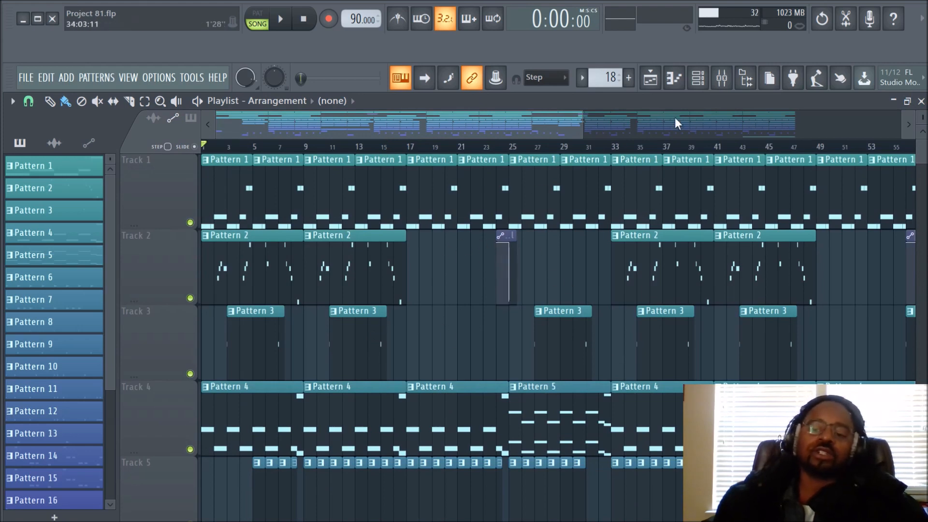
# - Review the instrument and automation channels in the channel rack and compare them with the clips on playlist tracks 1 to 10
pyautogui.click(698, 78)
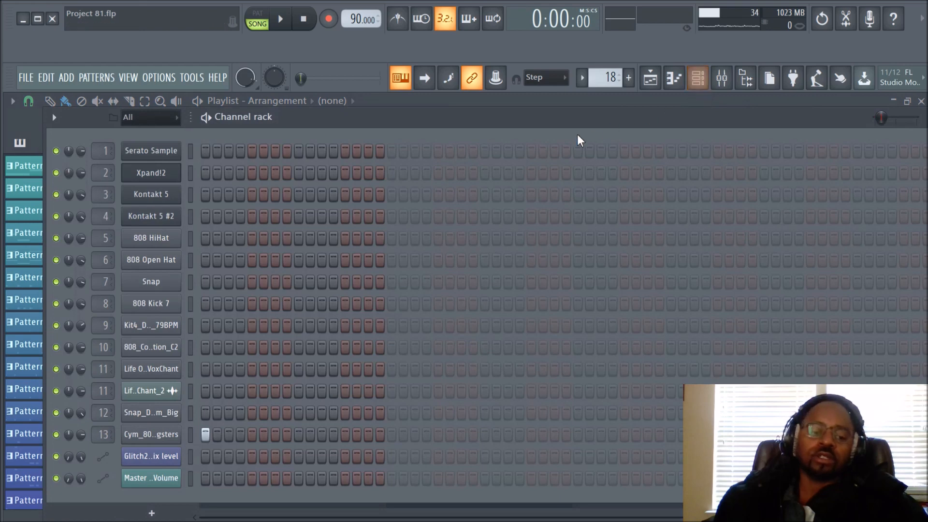
pyautogui.click(650, 80)
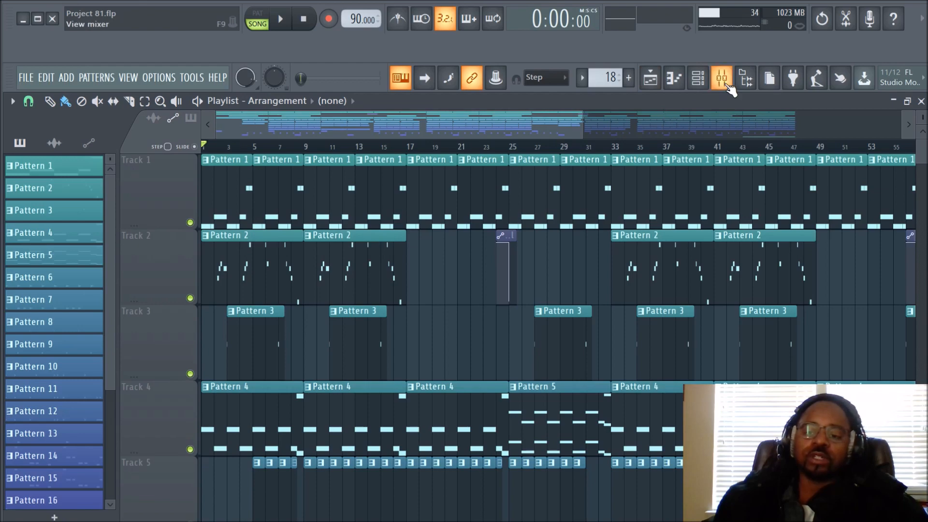
pyautogui.scroll(-4, 491, 259)
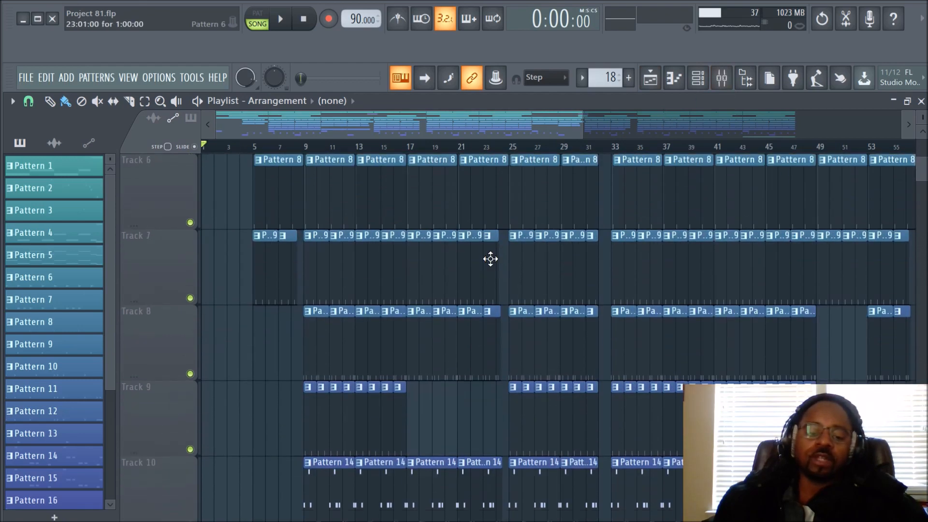
pyautogui.scroll(4, 496, 265)
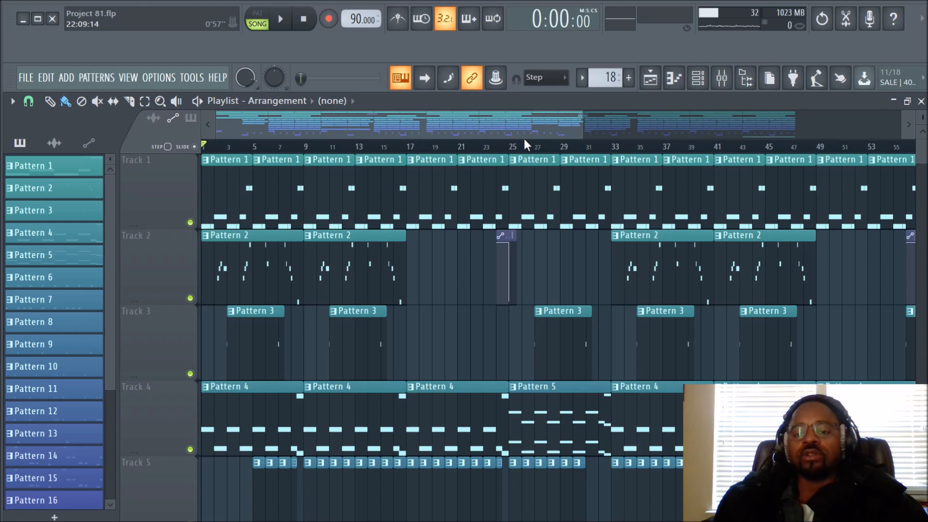
pyautogui.click(697, 78)
pyautogui.click(652, 93)
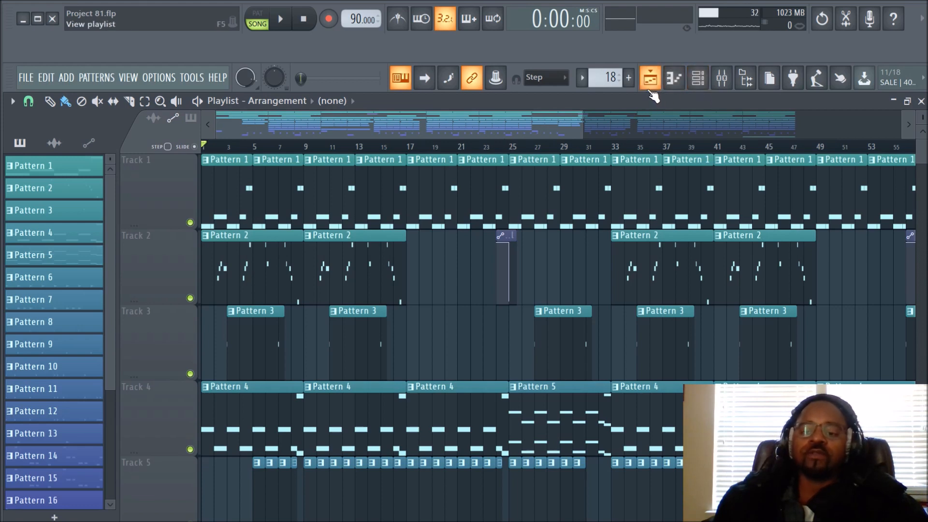
pyautogui.click(701, 90)
pyautogui.click(701, 89)
pyautogui.click(701, 90)
pyautogui.click(701, 90)
pyautogui.click(701, 90)
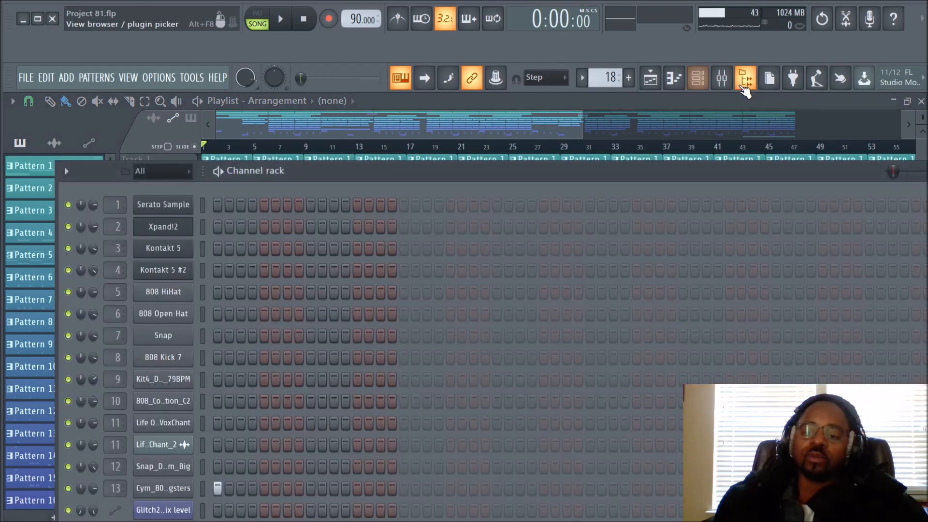
# - Create an automation clip for the band 1 level of Fruity parametric EQ 2 on the Open HiHat mixer track
pyautogui.click(722, 80)
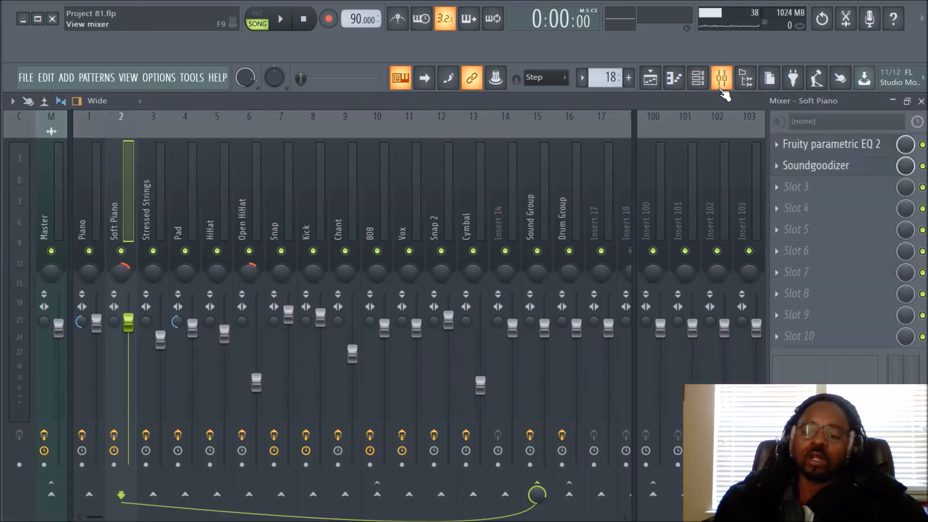
pyautogui.click(241, 208)
pyautogui.click(842, 144)
pyautogui.moveTo(396, 257); pyautogui.dragTo(484, 157)
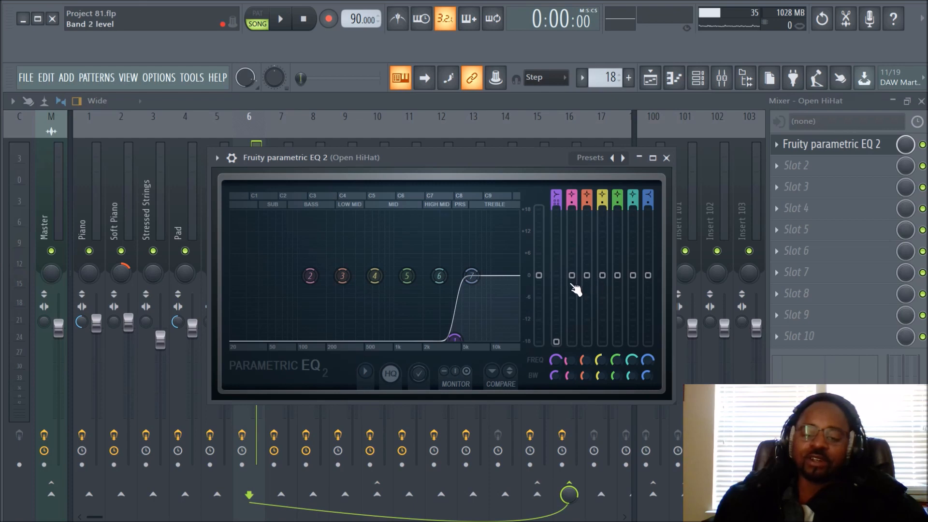
pyautogui.rightClick(557, 343)
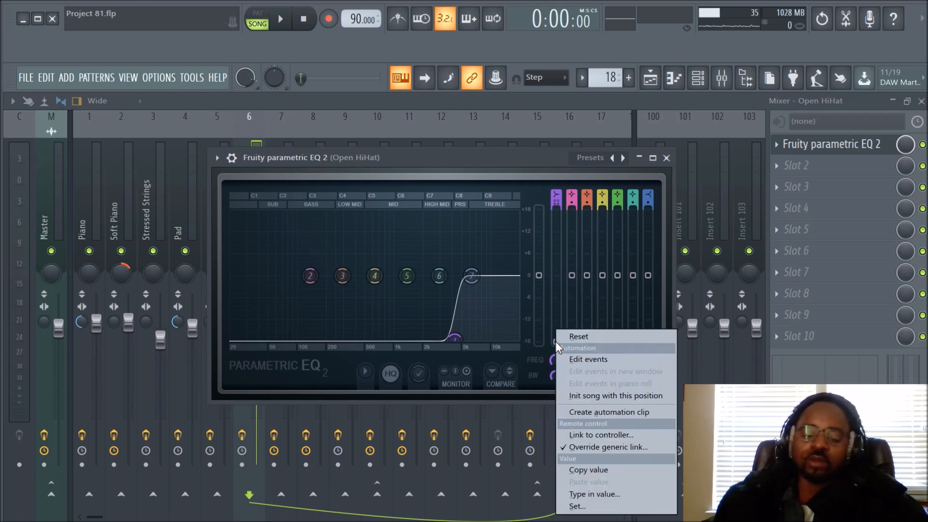
pyautogui.click(595, 414)
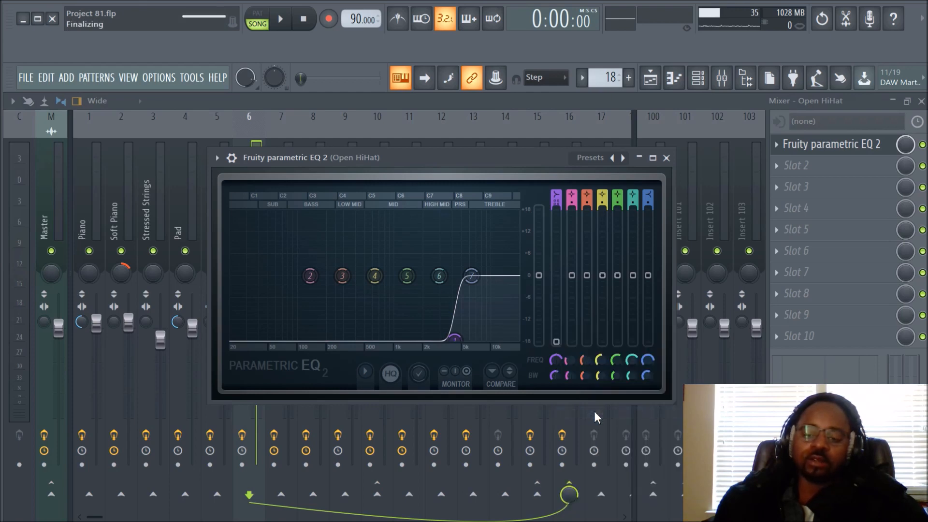
# - Add four points to the Open HiHat band 1 level automation on Track 15, shaping a peak near bar 12 between about bars 10 and 16
pyautogui.click(653, 87)
pyautogui.scroll(-3, 551, 271)
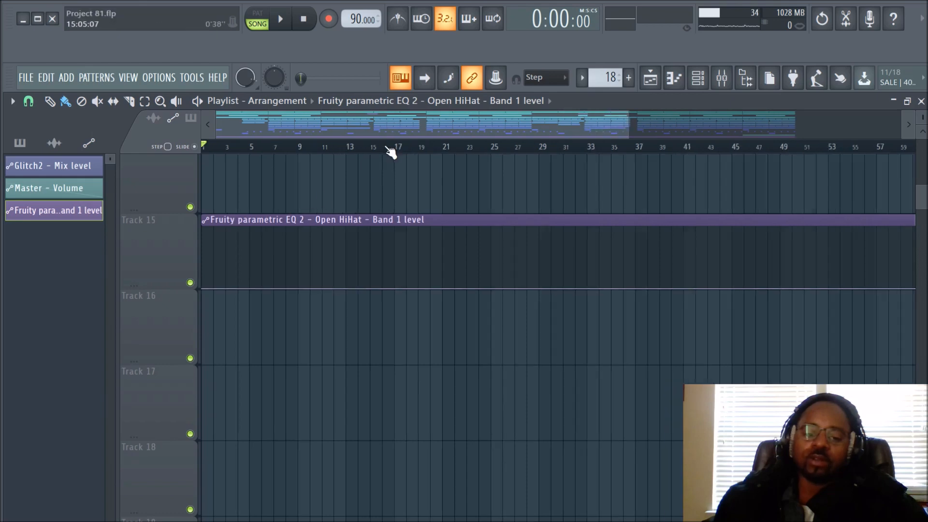
pyautogui.scroll(-3, 391, 152)
pyautogui.rightClick(262, 281)
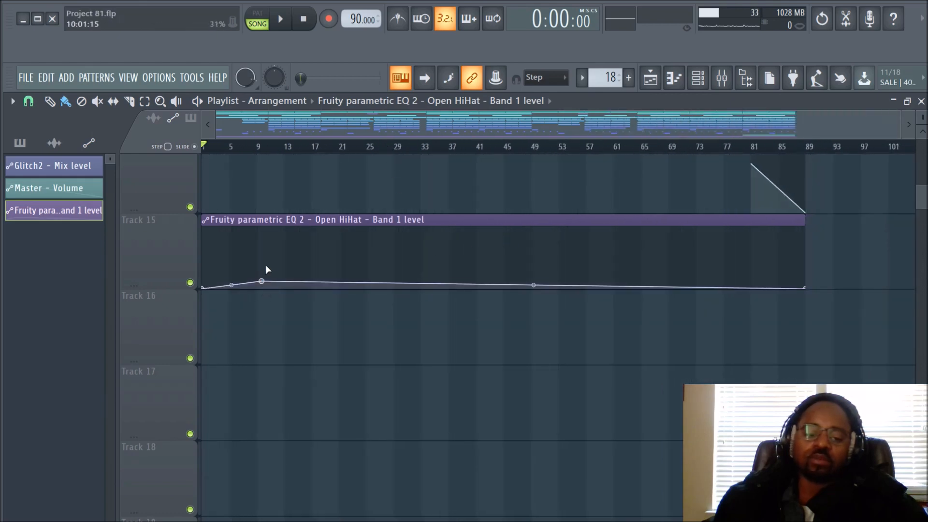
pyautogui.rightClick(277, 250)
pyautogui.rightClick(282, 254)
pyautogui.rightClick(306, 285)
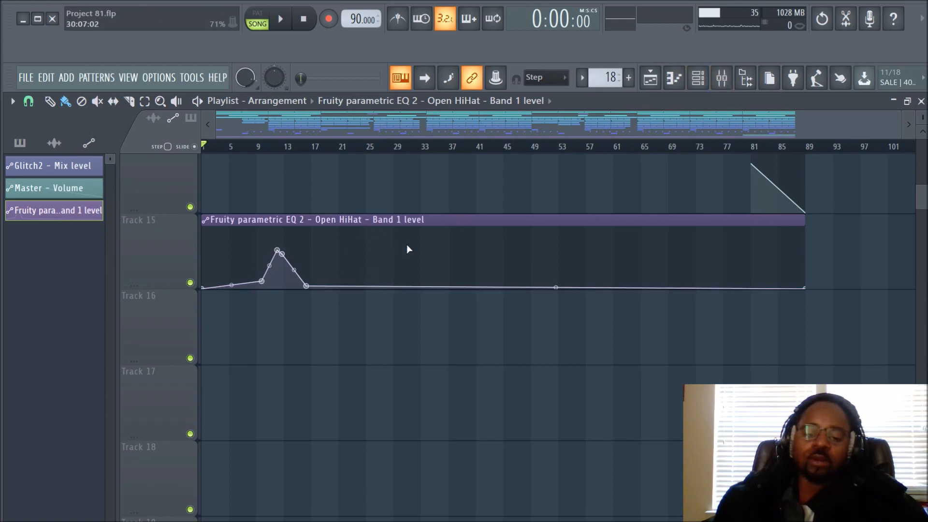
# - View the automation options for the band 3 level in the Open HiHat track's Fruity parametric EQ 2, and close the EQ
pyautogui.click(722, 77)
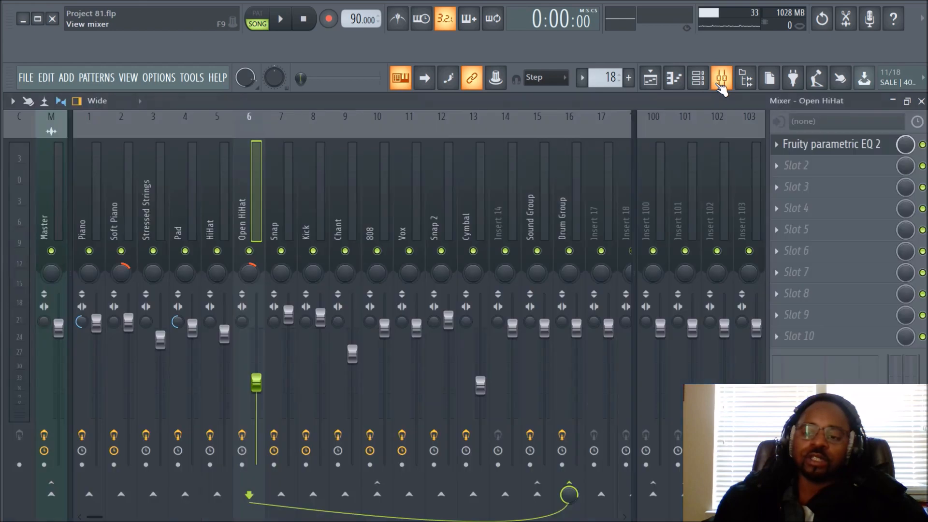
pyautogui.click(831, 144)
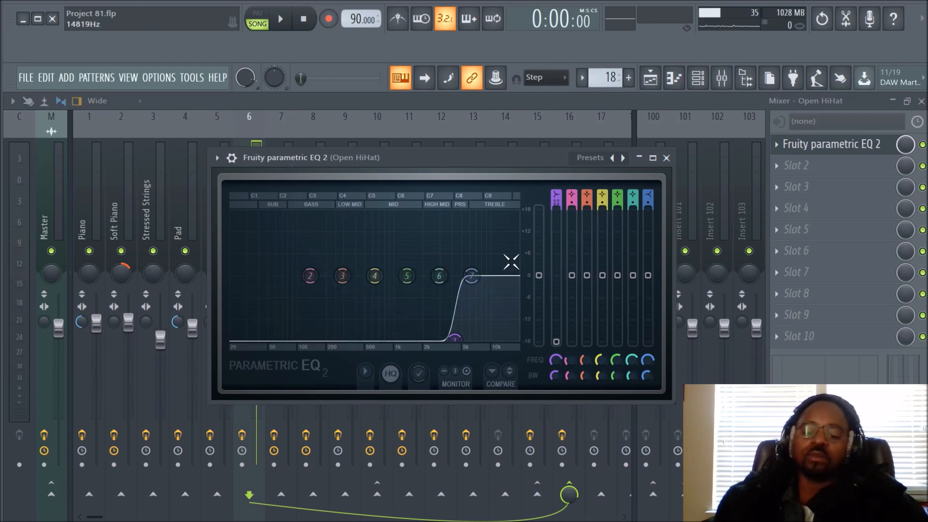
pyautogui.rightClick(589, 276)
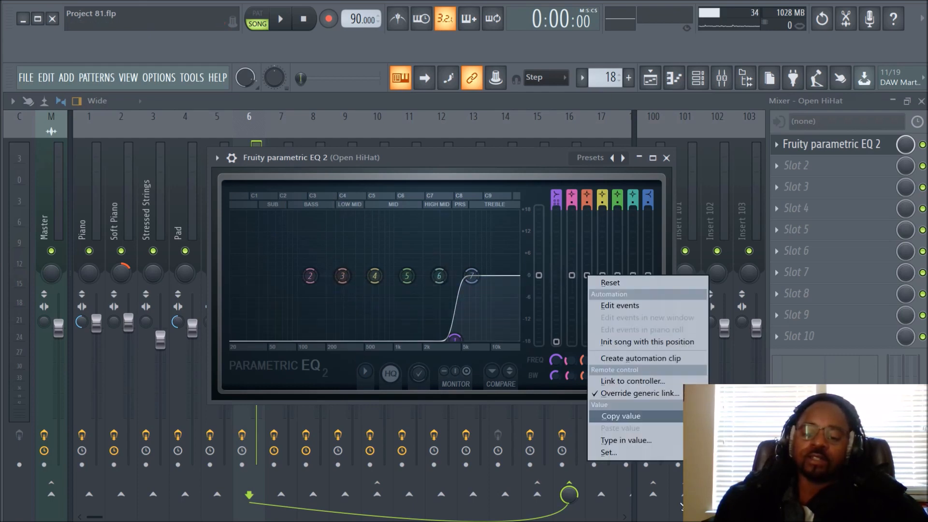
pyautogui.click(480, 158)
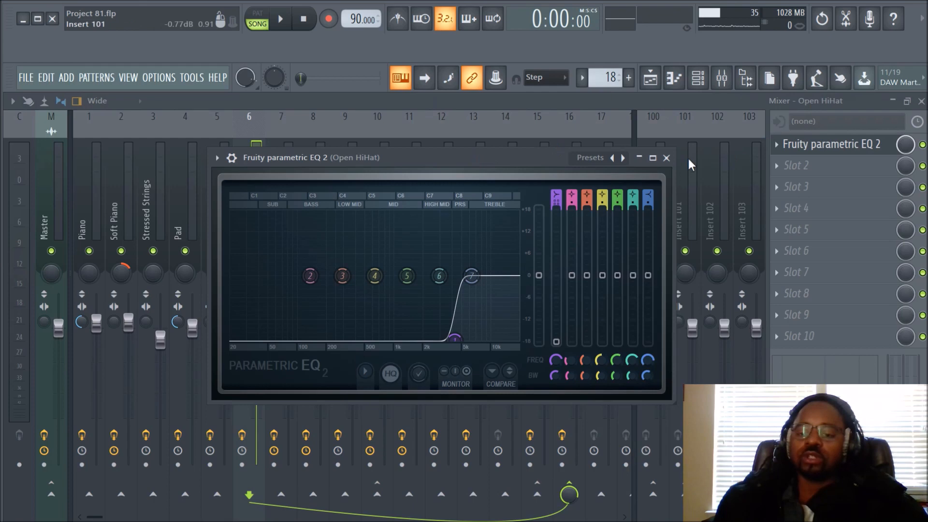
pyautogui.click(666, 158)
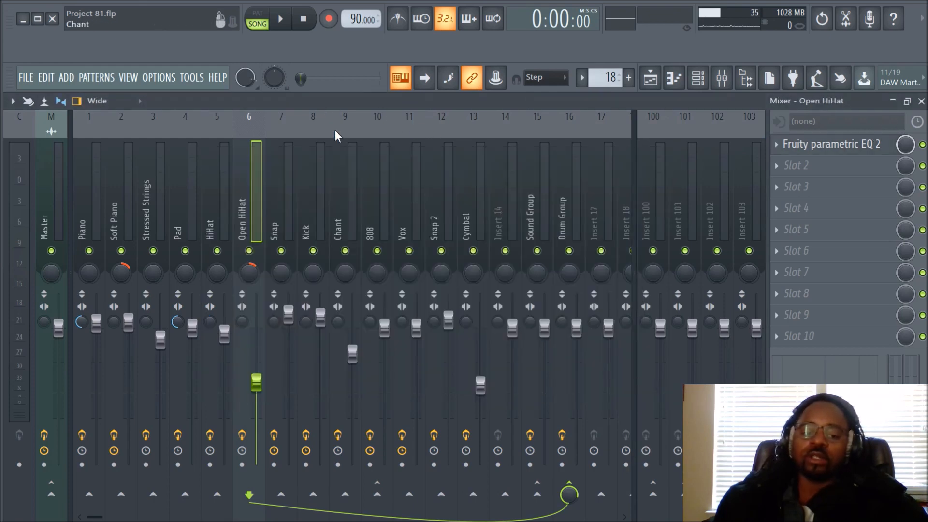
# - Open the Xpand!2 (Soft Piano) instrument from the channel rack and place its window over the playlist
pyautogui.click(698, 78)
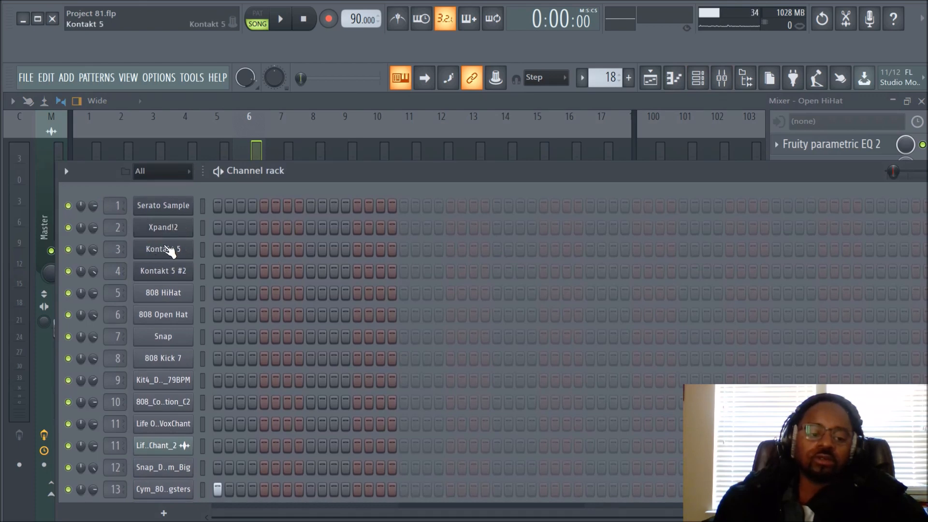
pyautogui.click(168, 231)
pyautogui.moveTo(357, 251); pyautogui.dragTo(460, 193)
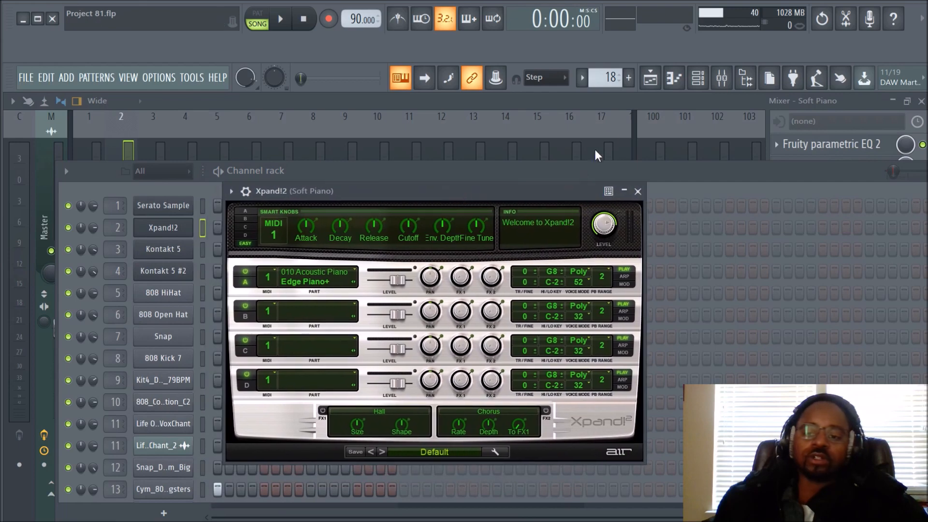
pyautogui.click(650, 79)
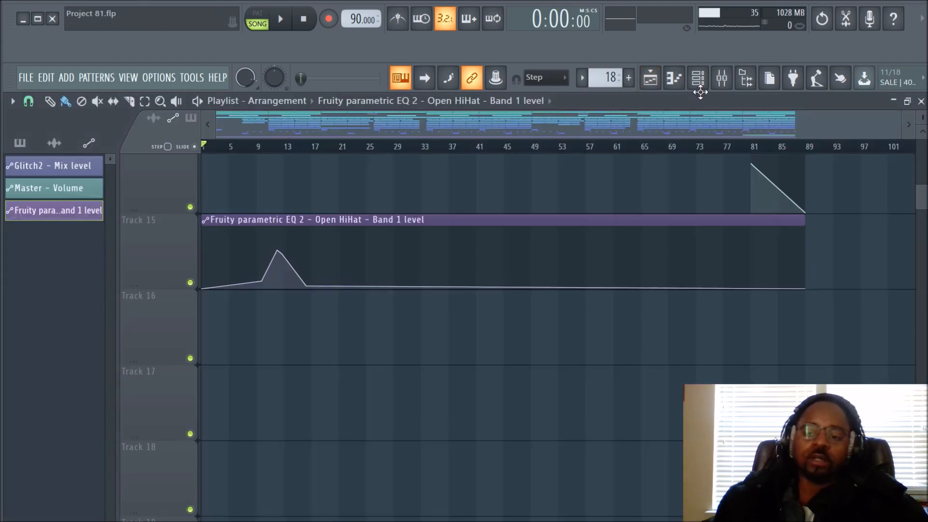
pyautogui.click(698, 78)
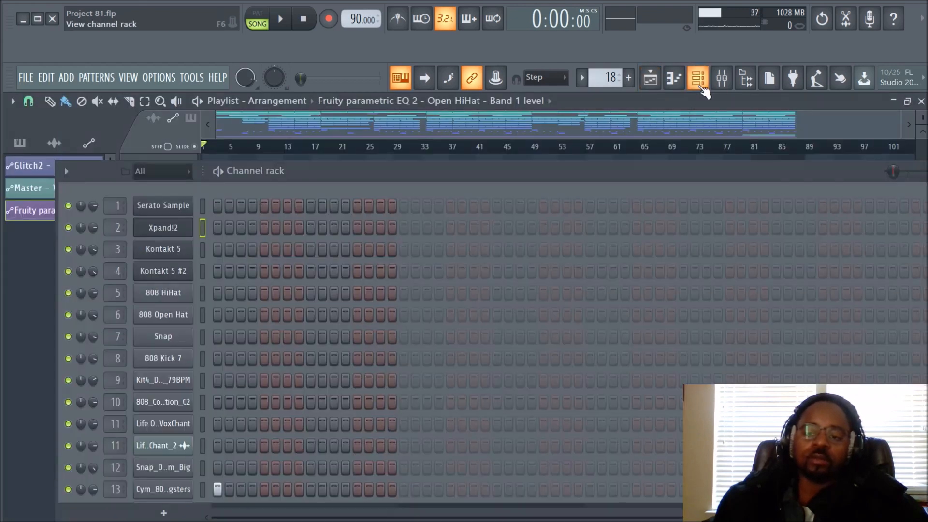
pyautogui.click(169, 229)
pyautogui.moveTo(442, 189); pyautogui.dragTo(559, 170)
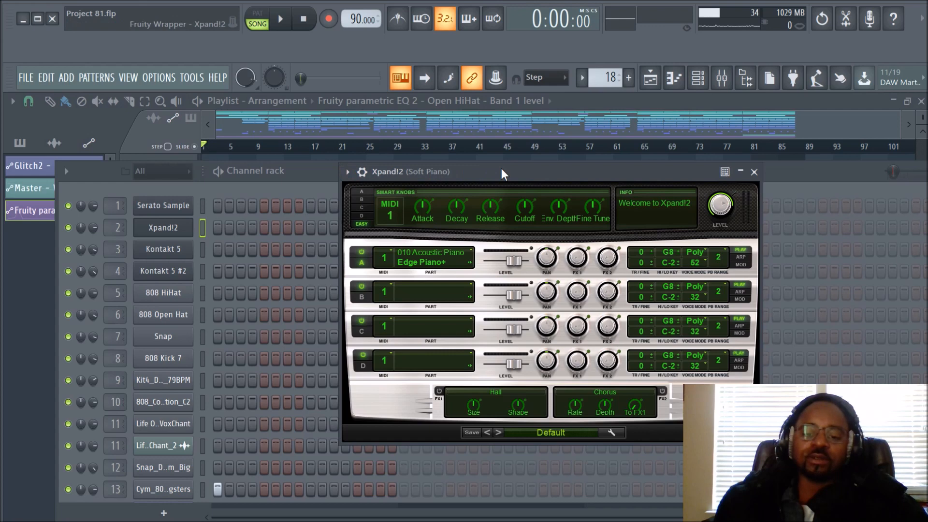
pyautogui.moveTo(501, 168); pyautogui.dragTo(523, 162)
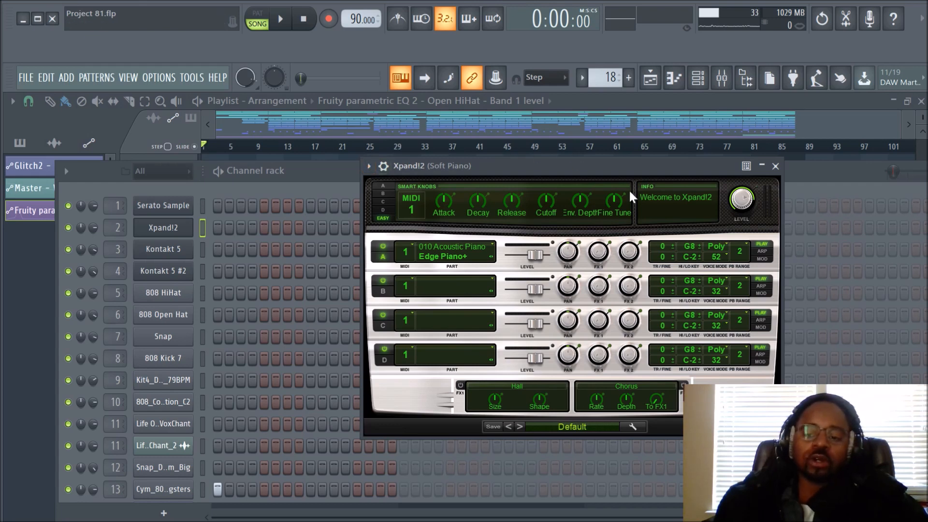
# - View the MIDI control options of the master level and Fine Tune knobs in Xpand!2
pyautogui.rightClick(742, 205)
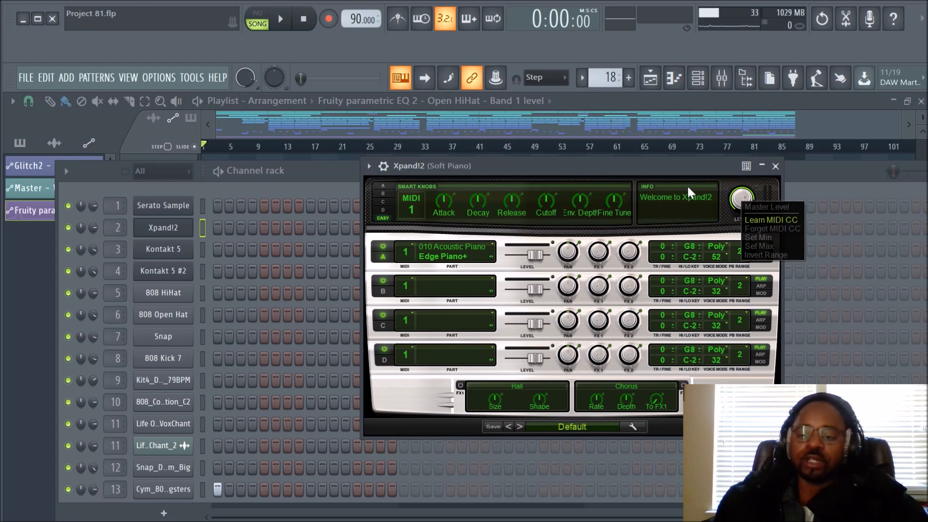
pyautogui.rightClick(621, 201)
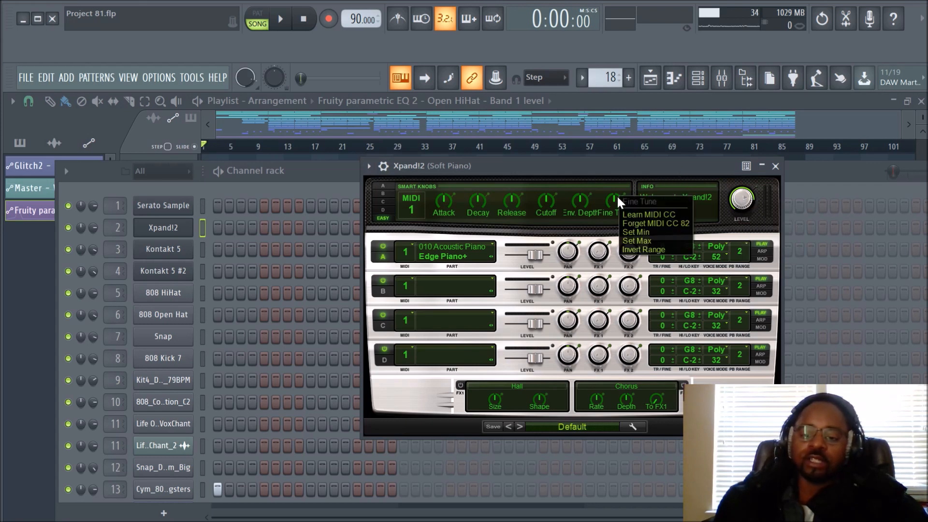
pyautogui.click(630, 175)
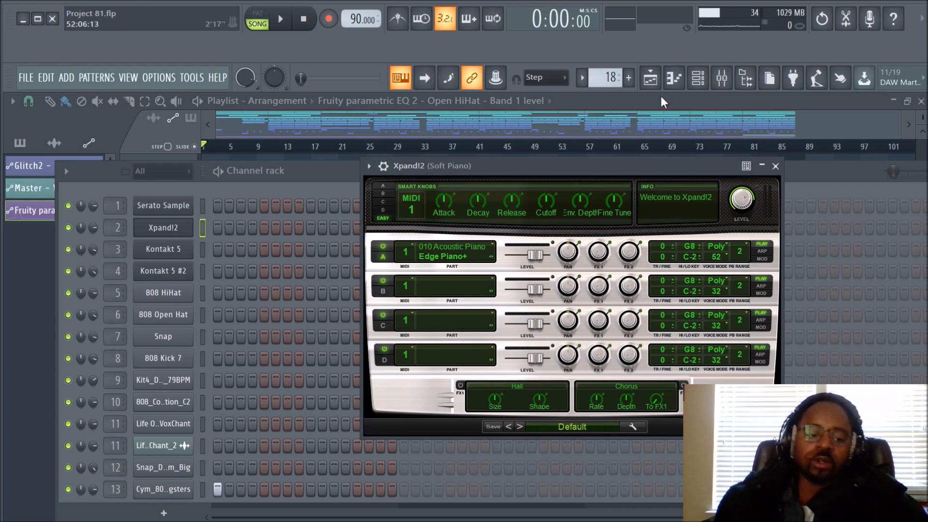
# - Delete the Open HiHat band 1 level automation clip from Track 15 of the playlist
pyautogui.click(650, 77)
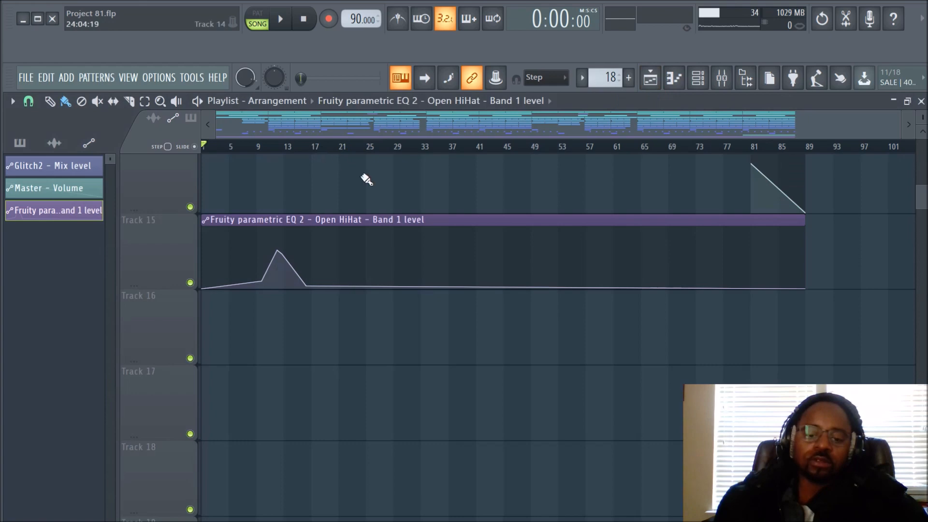
pyautogui.rightClick(478, 251)
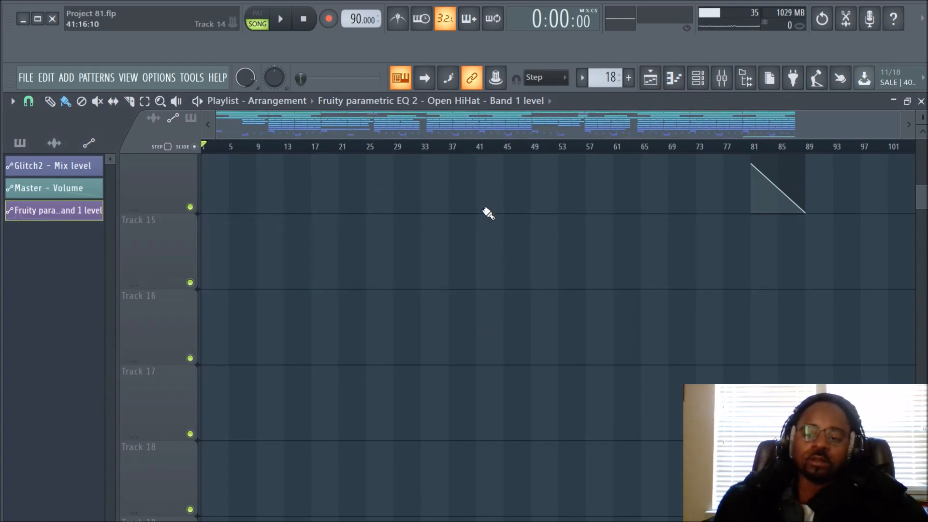
# - Solo Track 2 in the playlist and play its Pattern 2 clip from the start of the song
pyautogui.scroll(5, 489, 211)
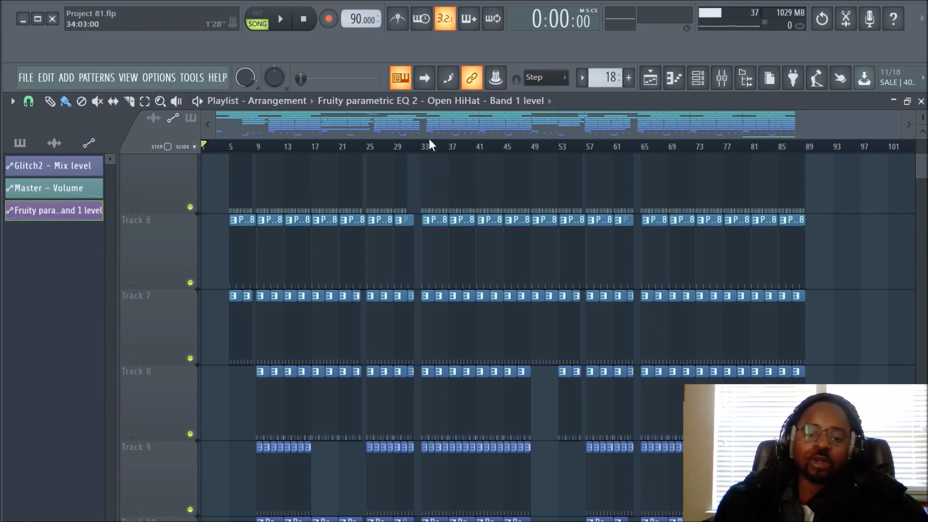
pyautogui.scroll(-4, 429, 173)
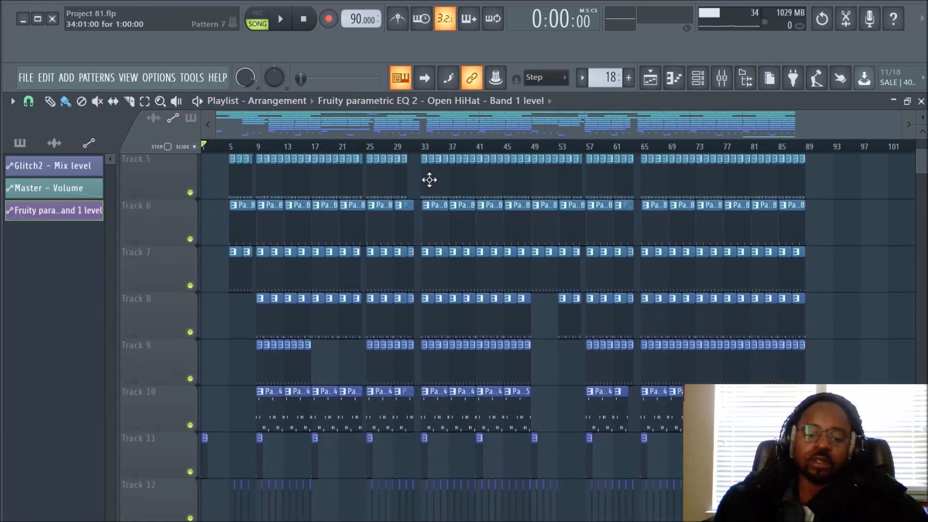
pyautogui.scroll(8, 428, 175)
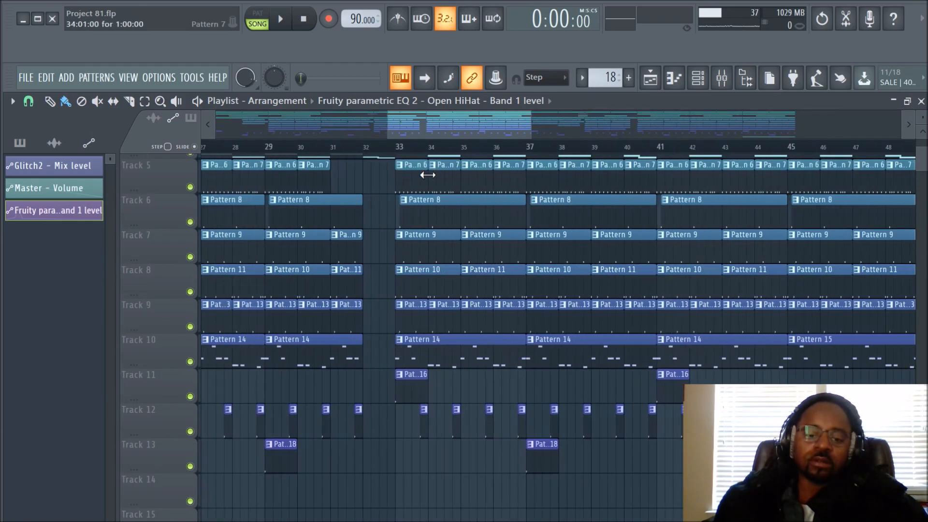
pyautogui.moveTo(440, 134); pyautogui.dragTo(51, 102)
pyautogui.scroll(4, 364, 255)
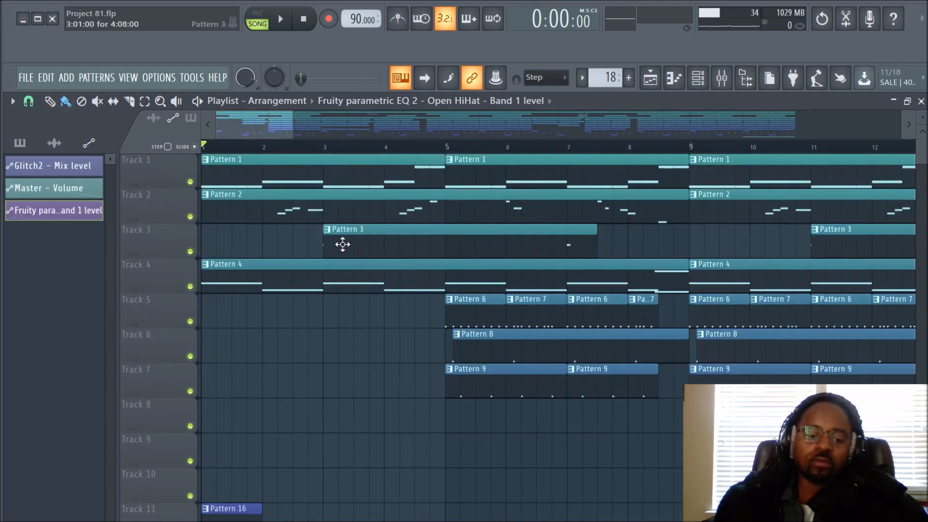
pyautogui.rightClick(191, 217)
pyautogui.press('space')
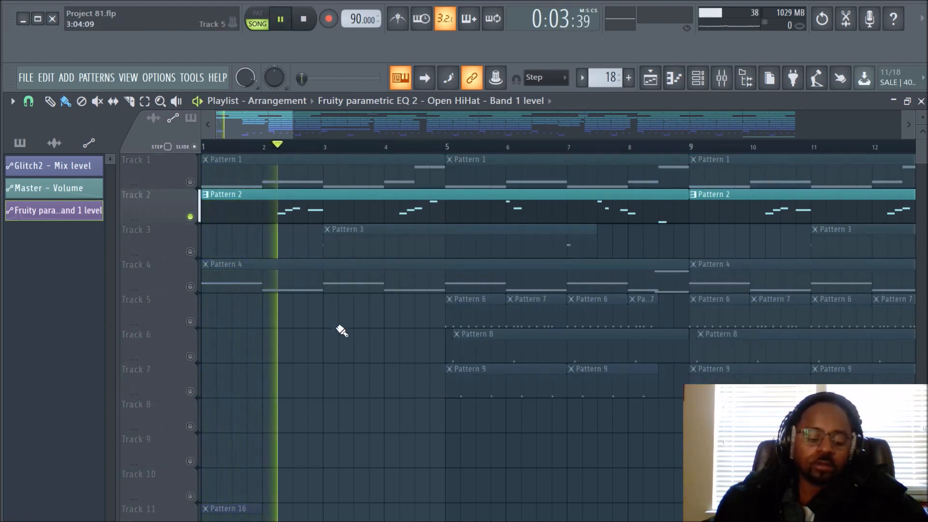
pyautogui.scroll(-5, 331, 346)
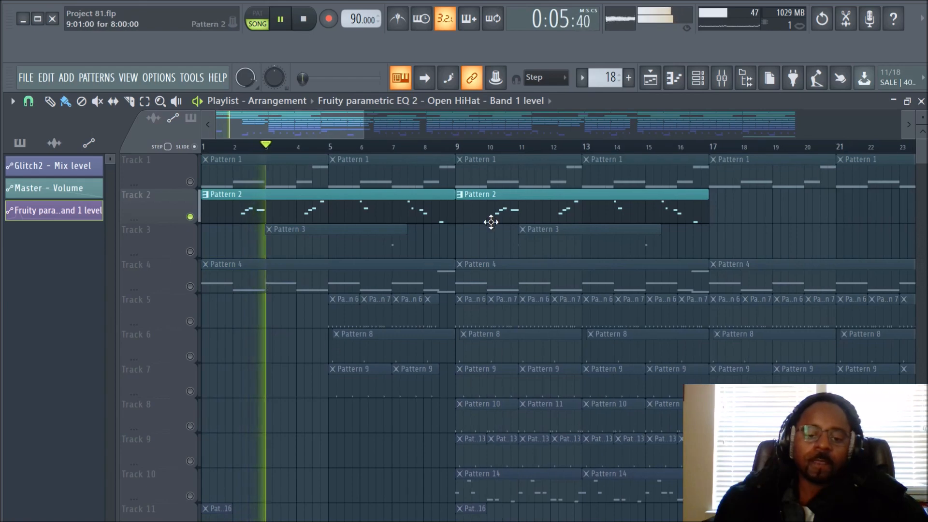
pyautogui.click(719, 88)
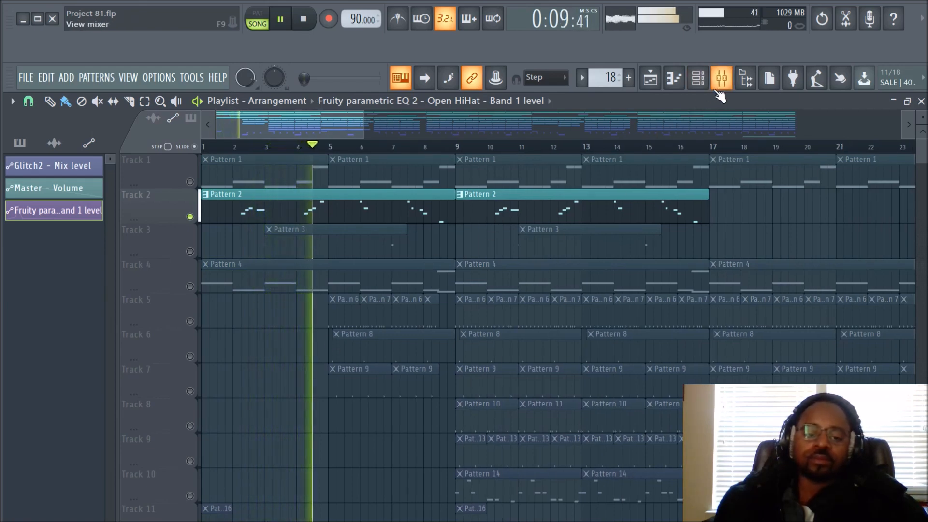
pyautogui.press('space')
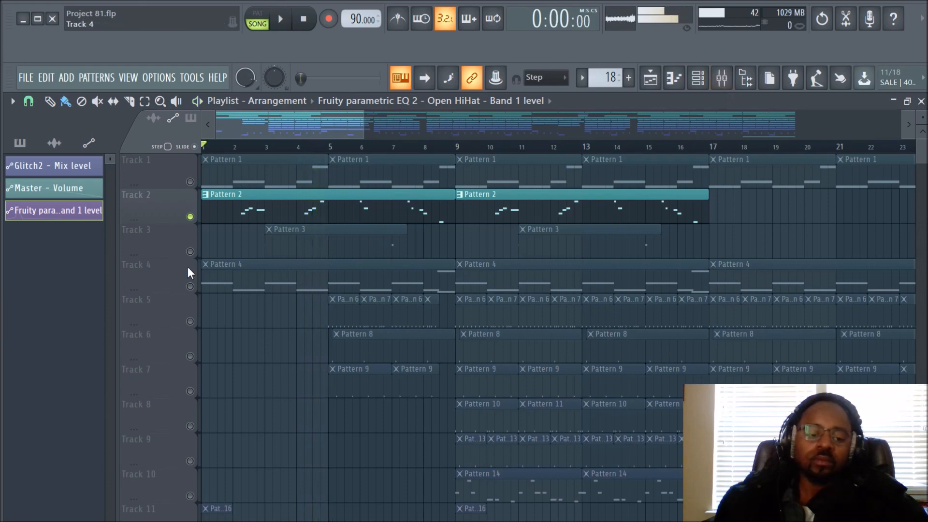
# - Insert an empty playlist track directly below Track 2 and unmute it
pyautogui.rightClick(179, 237)
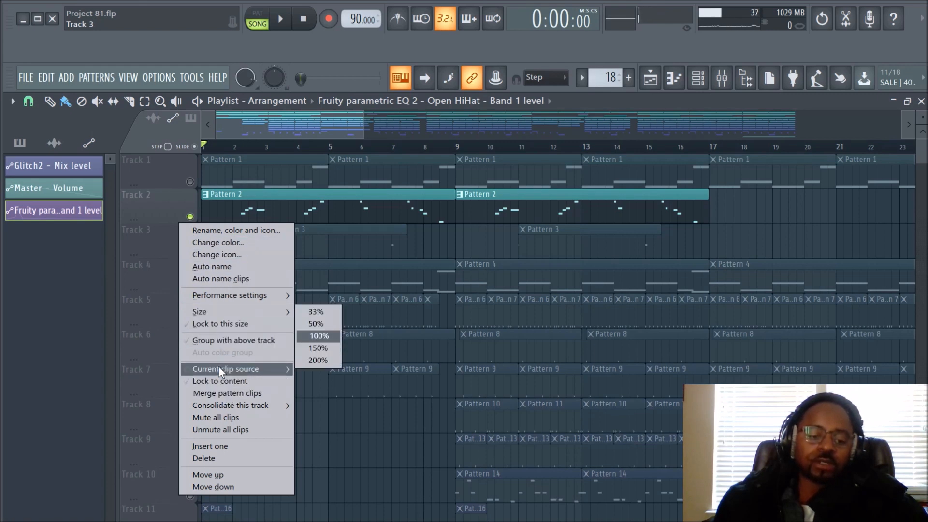
pyautogui.moveTo(214, 306)
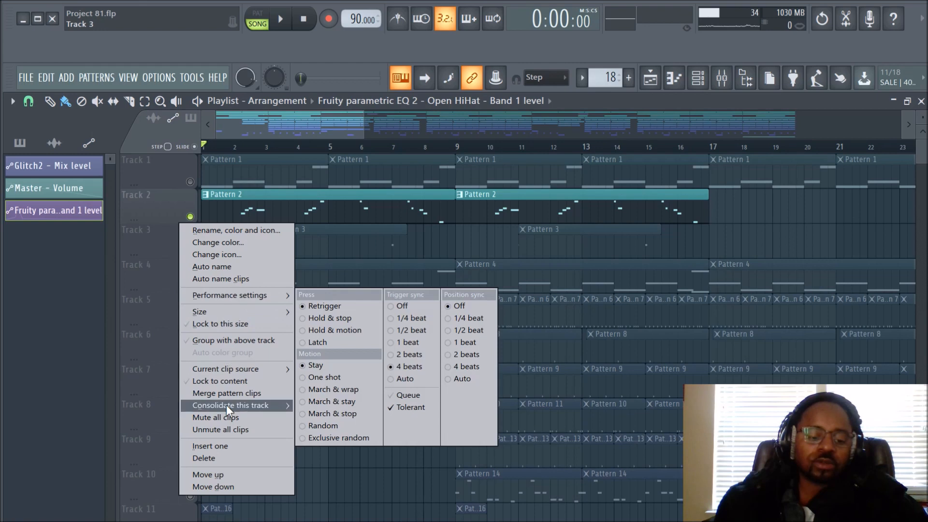
pyautogui.click(229, 443)
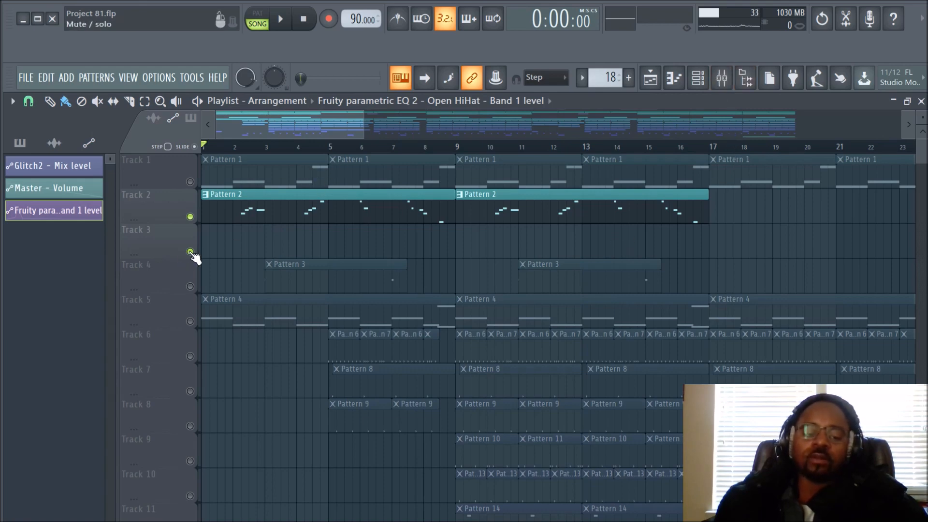
# - Open Xpand!2 (Soft Piano) and list its automatable parameters in the browser beside the instrument window
pyautogui.click(705, 86)
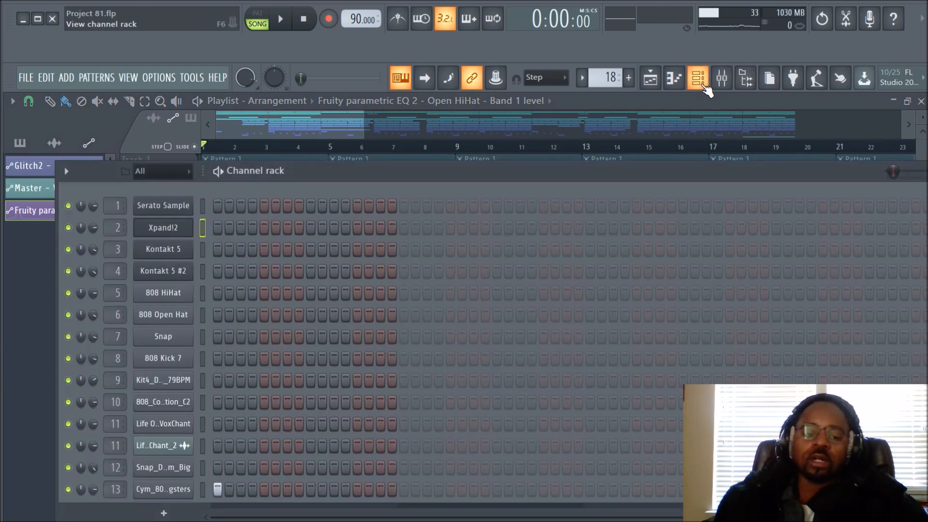
pyautogui.click(165, 228)
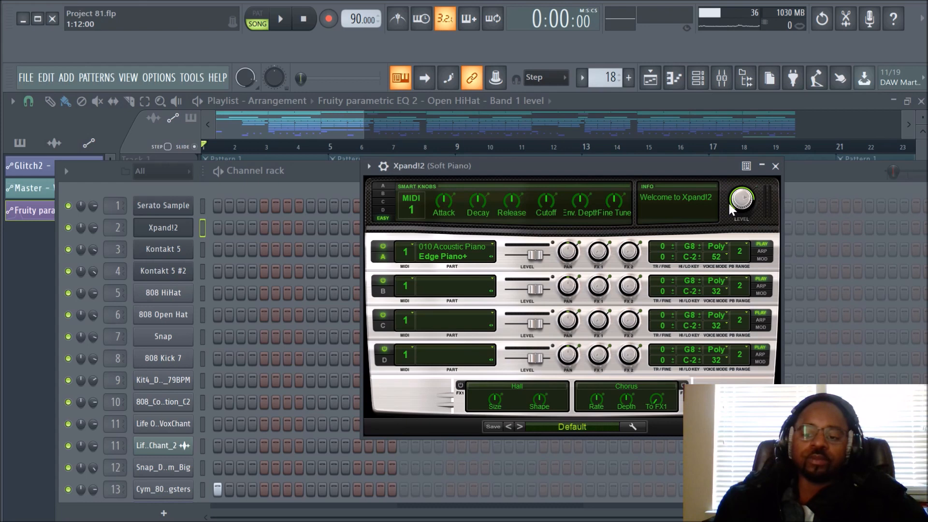
pyautogui.click(369, 167)
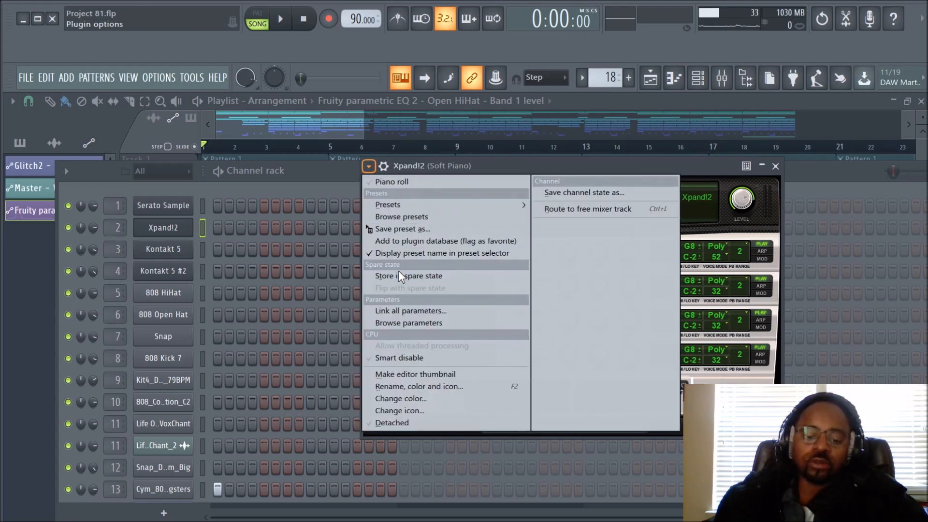
pyautogui.click(412, 322)
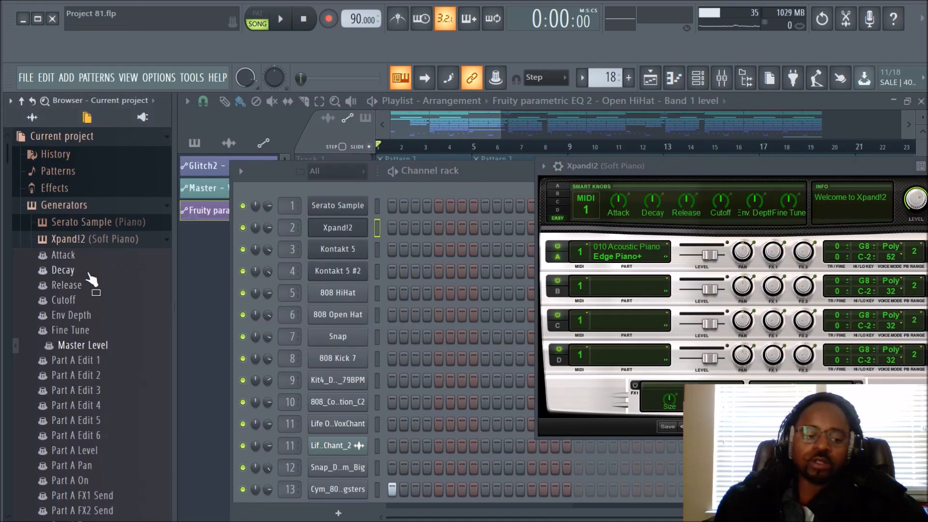
pyautogui.moveTo(708, 166); pyautogui.dragTo(668, 163)
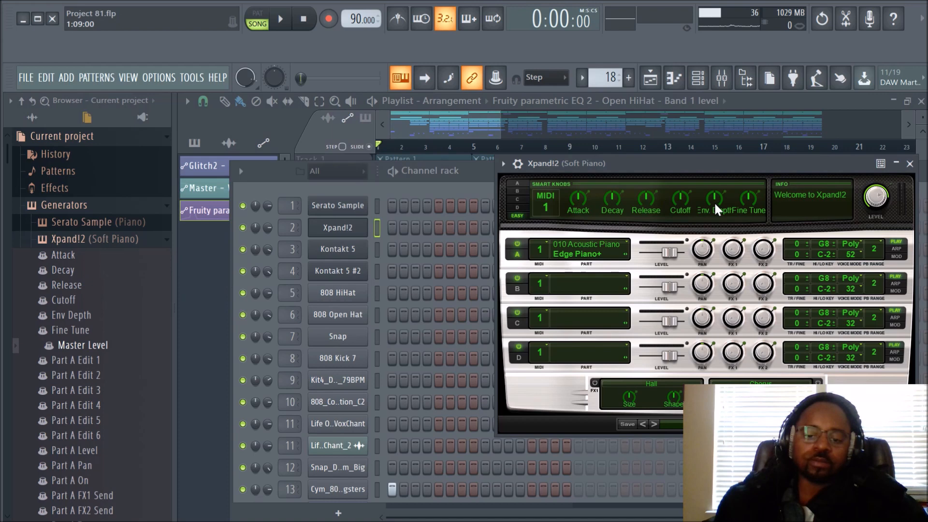
pyautogui.scroll(-2, 73, 287)
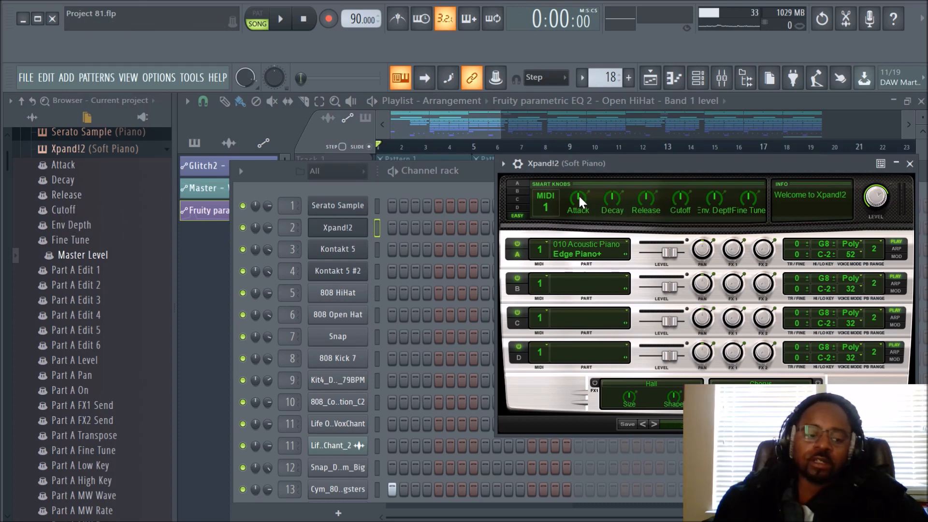
# - Turn the Attack and Release knobs of Xpand!2 down slightly and touch Decay to locate each parameter in the browser
pyautogui.moveTo(577, 199); pyautogui.dragTo(576, 207)
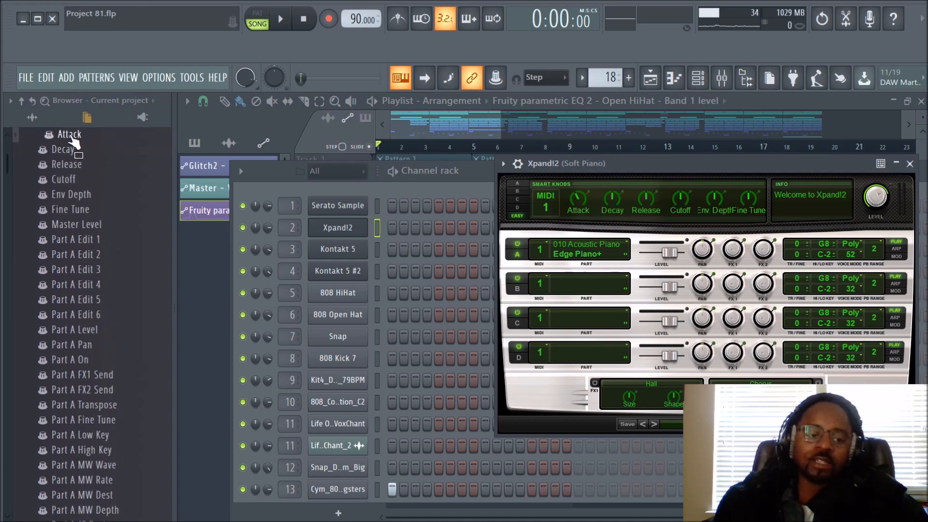
pyautogui.click(613, 198)
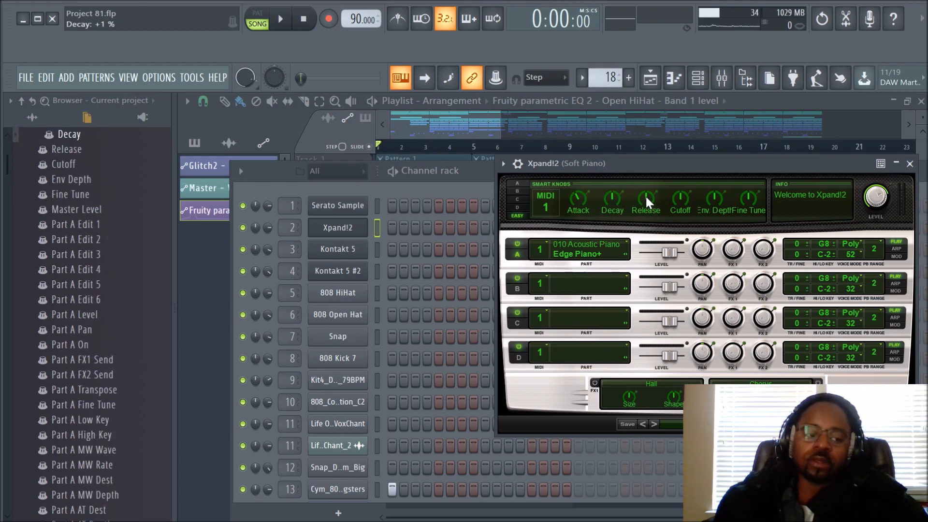
pyautogui.moveTo(646, 197); pyautogui.dragTo(647, 203)
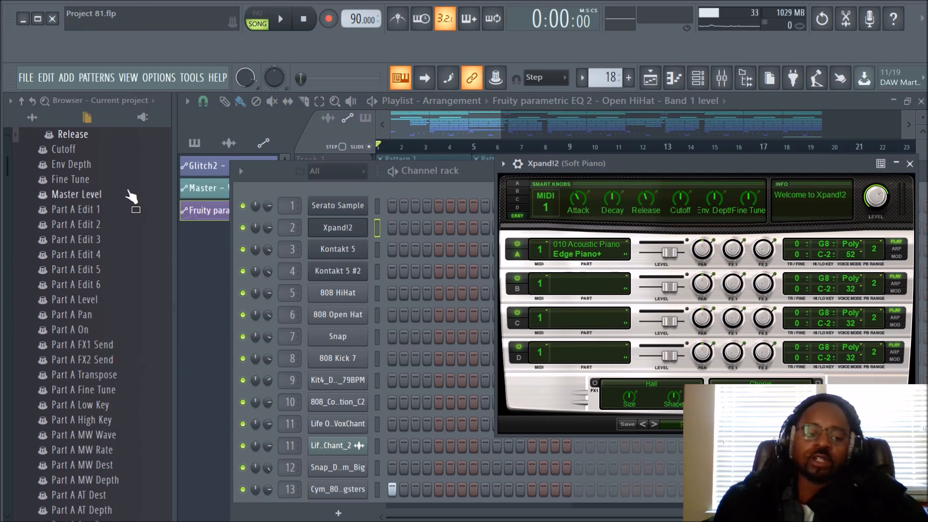
# - Create an automation clip for the Xpand!2 master level on the empty Track 3 and show it in the playlist
pyautogui.click(872, 199)
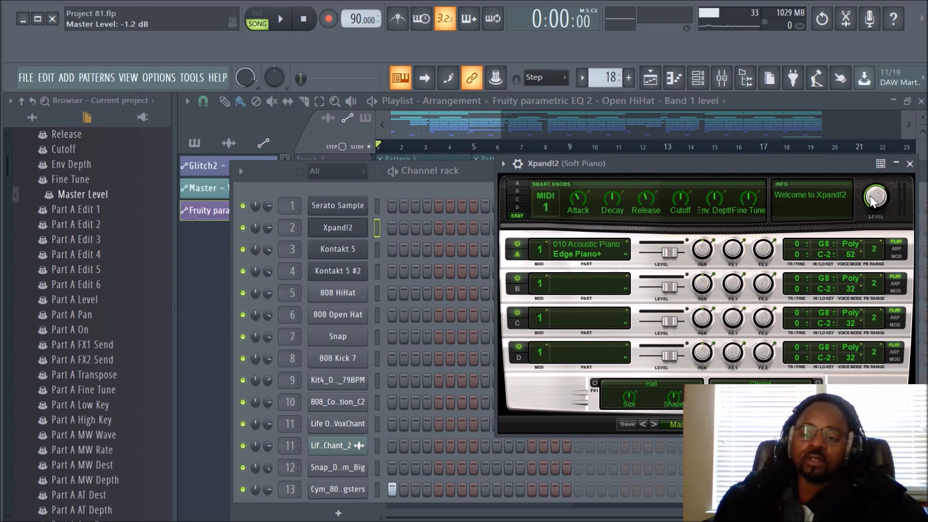
pyautogui.rightClick(67, 193)
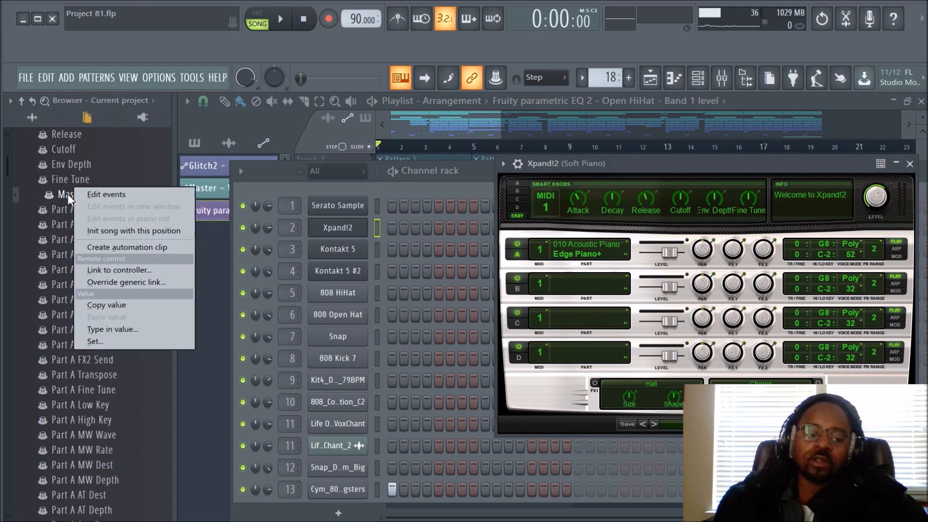
pyautogui.click(114, 248)
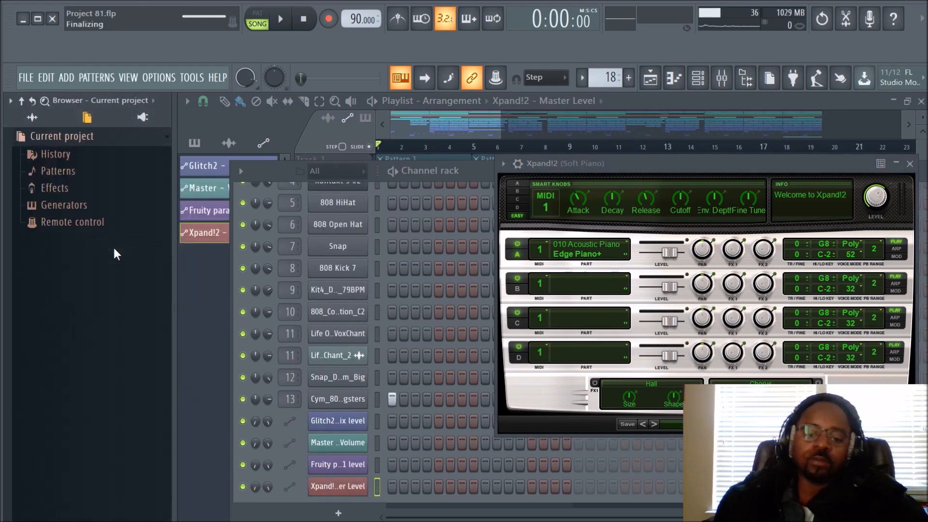
pyautogui.click(651, 80)
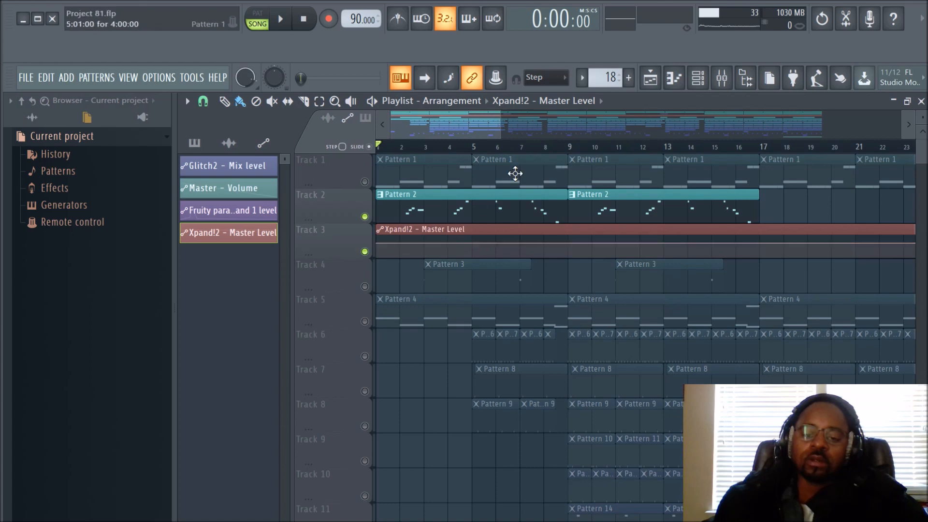
# - Enlarge the playlist tracks, hide the browser and play the song's opening with the flat Xpand!2 master level automation
pyautogui.keyDown('alt'); pyautogui.scroll(3, 513, 218); pyautogui.keyUp('alt')
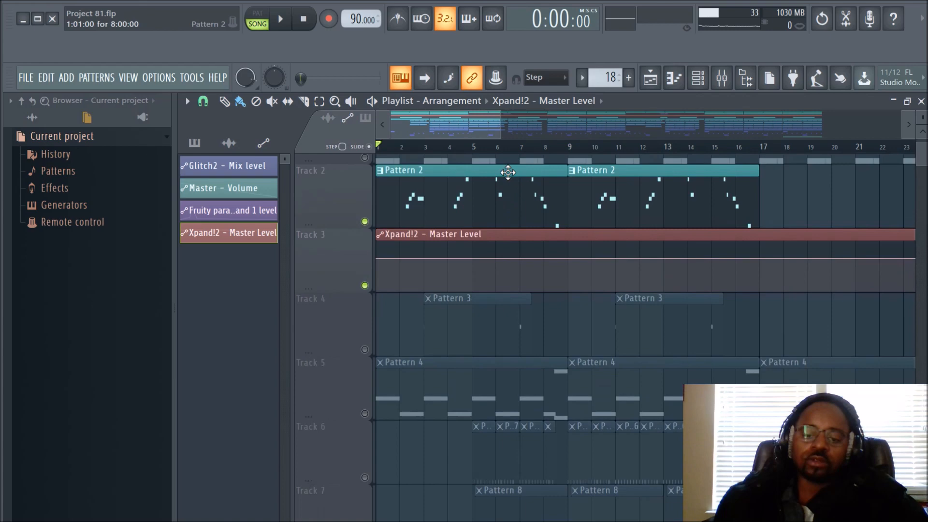
pyautogui.scroll(2, 508, 290)
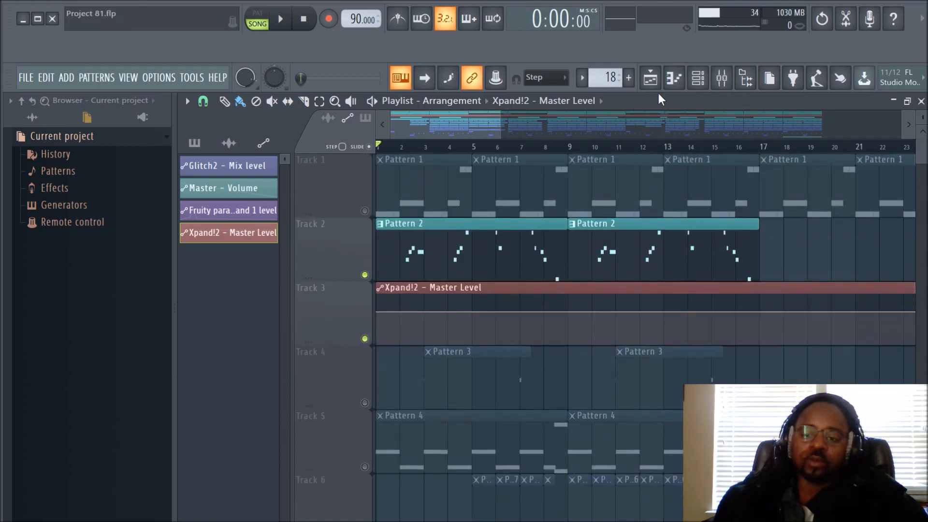
pyautogui.click(746, 78)
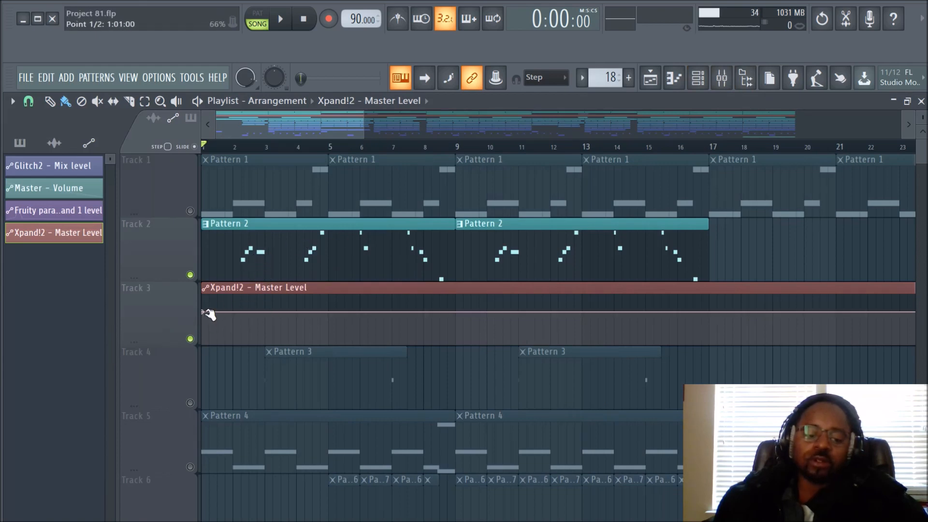
pyautogui.press('space')
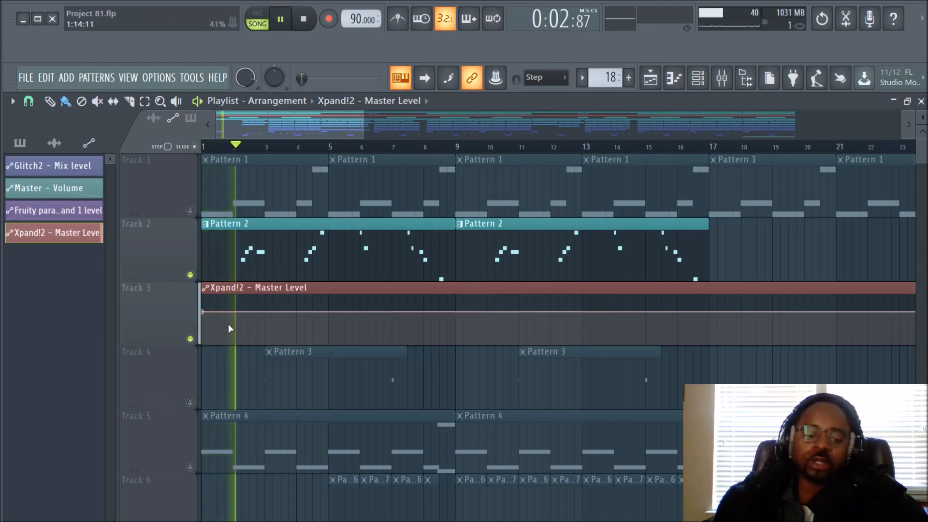
pyautogui.press('space')
# - Copy the first master level automation point's value, lower that point almost to zero and add a higher point at bar 6
pyautogui.rightClick(204, 313)
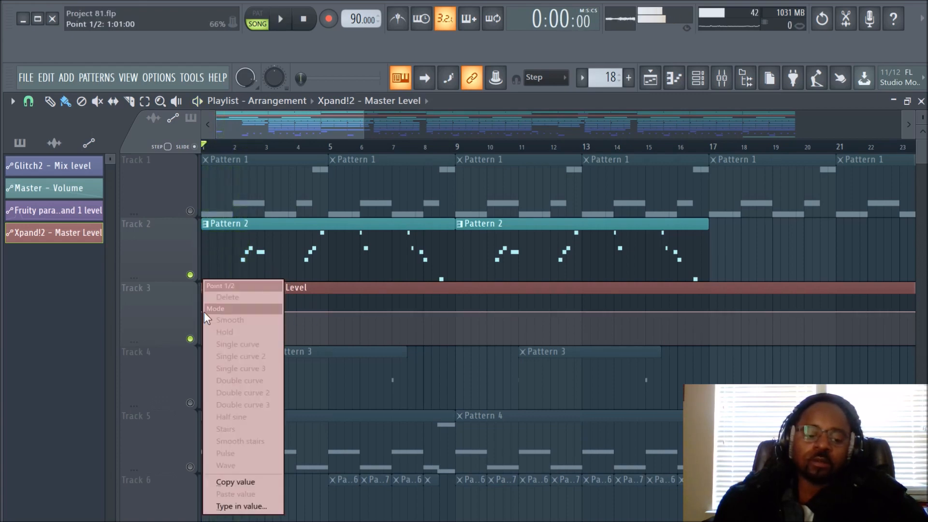
pyautogui.click(230, 482)
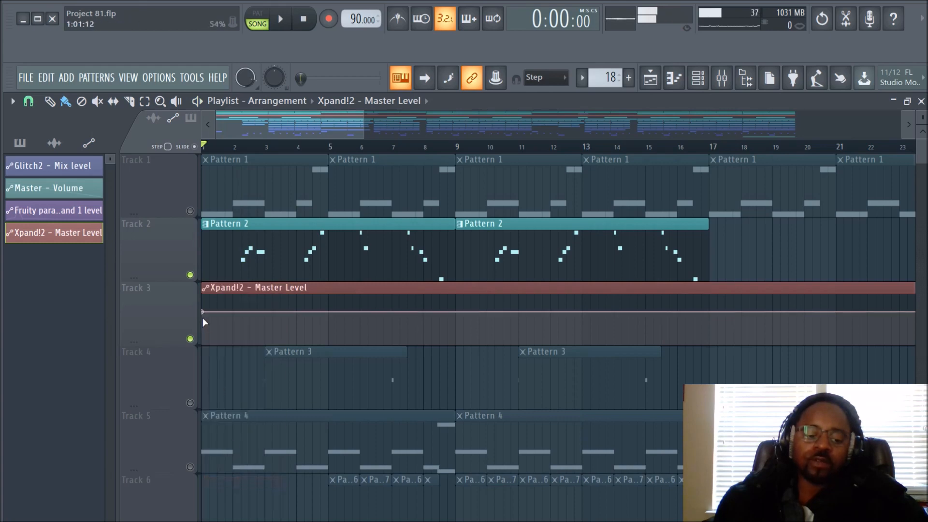
pyautogui.click(211, 344)
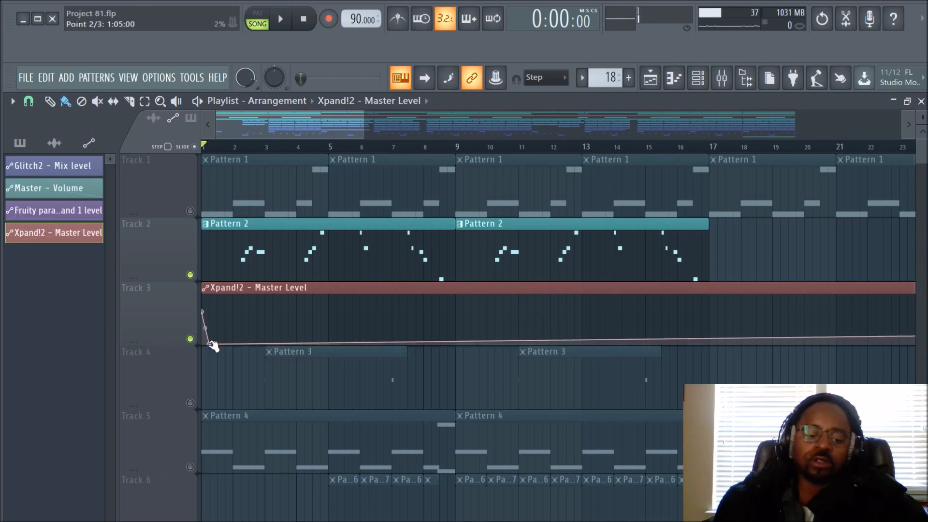
pyautogui.rightClick(209, 343)
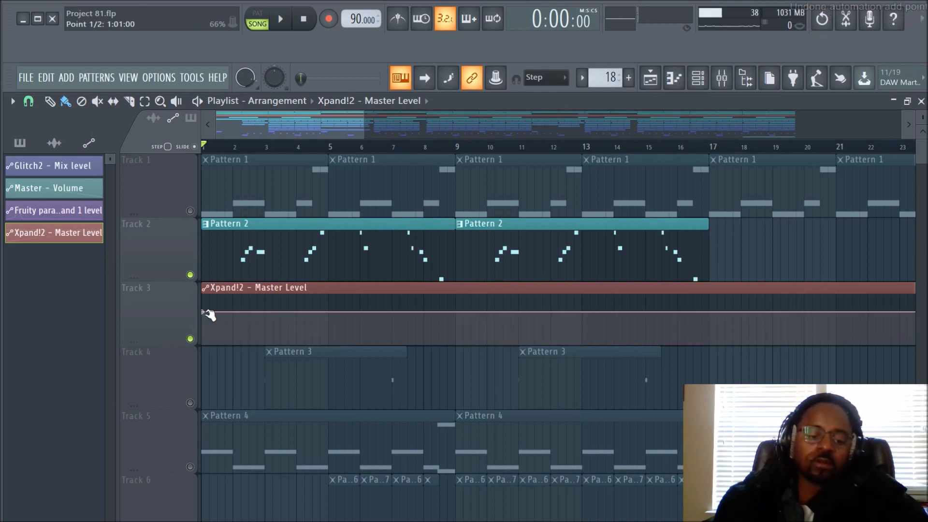
pyautogui.moveTo(206, 313); pyautogui.dragTo(203, 342)
pyautogui.moveTo(362, 342); pyautogui.dragTo(363, 313)
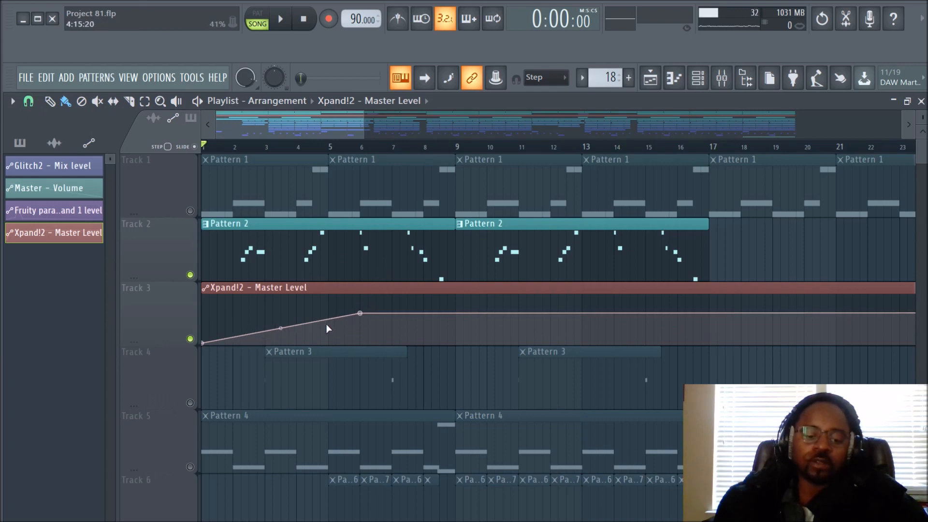
# - During playback, paste the copied 66% onto the bar 6 automation point and add a 47% point at bar 9
pyautogui.press('space')
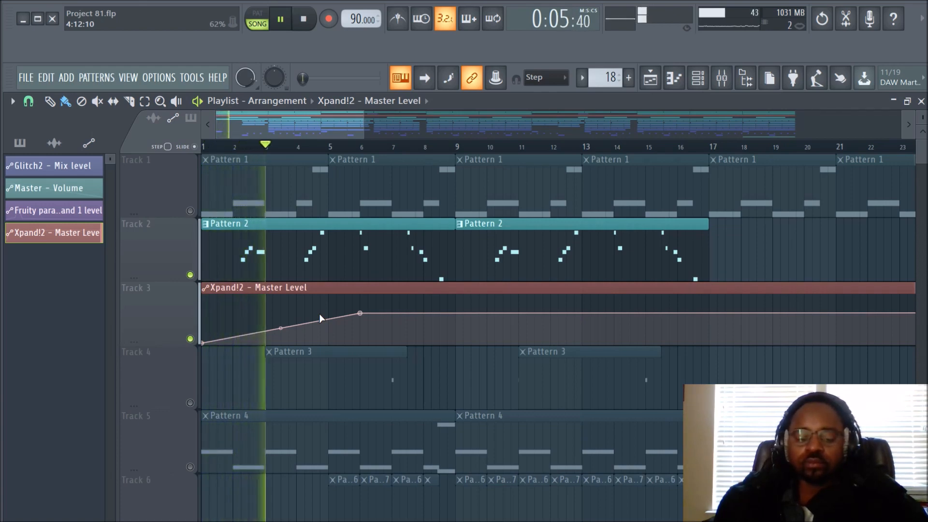
pyautogui.rightClick(363, 313)
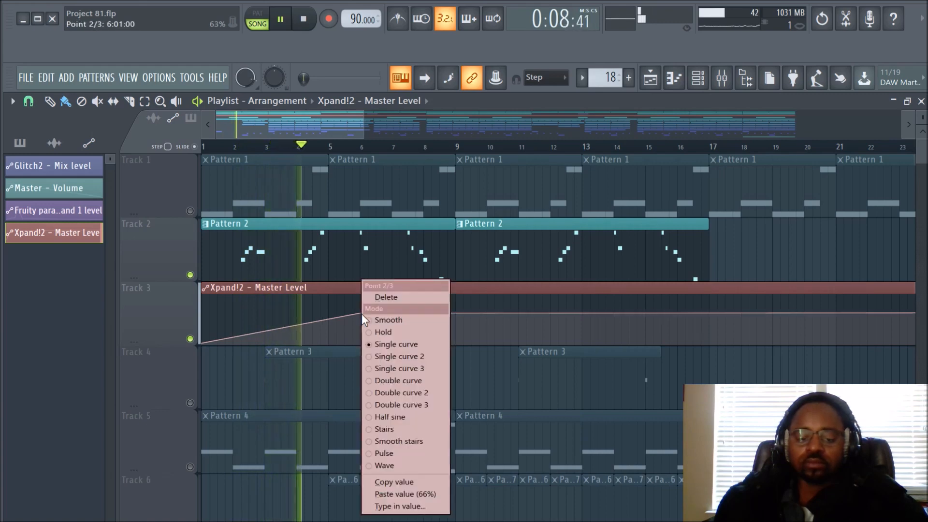
pyautogui.click(394, 489)
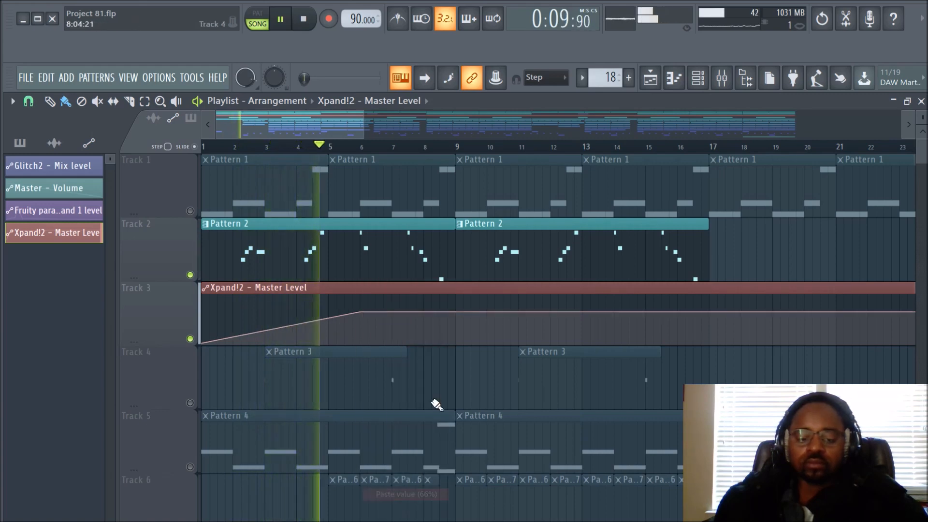
pyautogui.click(455, 321)
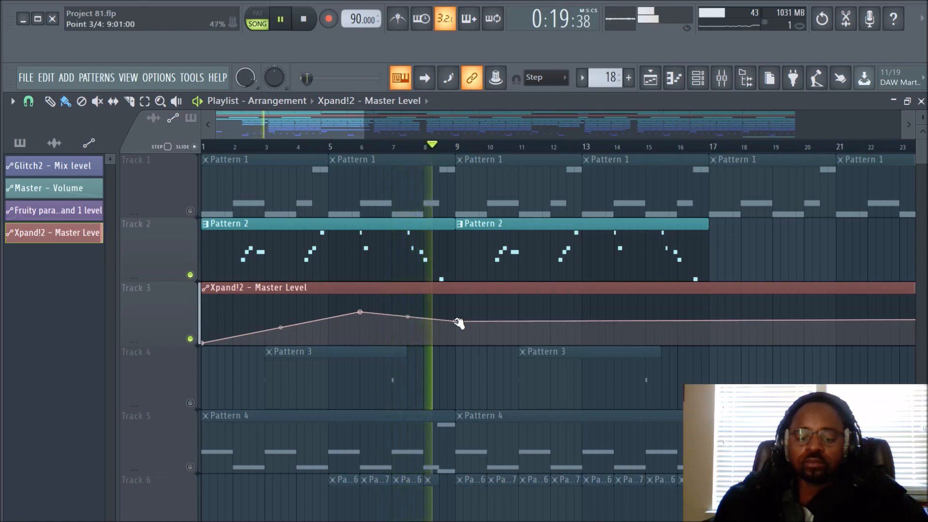
pyautogui.press('space')
pyautogui.press('space')
pyautogui.press('space')
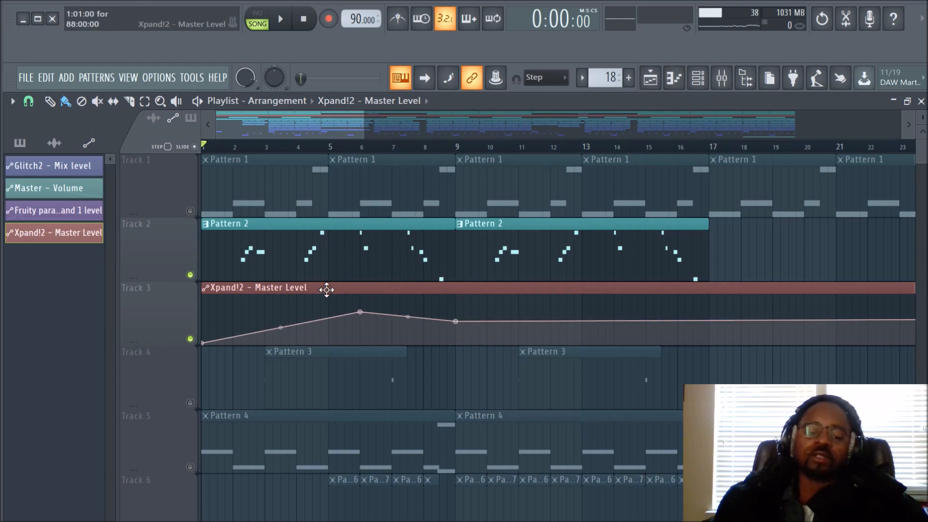
# - Open the Channel rack and look through its channels for another instrument to automate
pyautogui.click(732, 82)
pyautogui.click(729, 81)
pyautogui.click(697, 79)
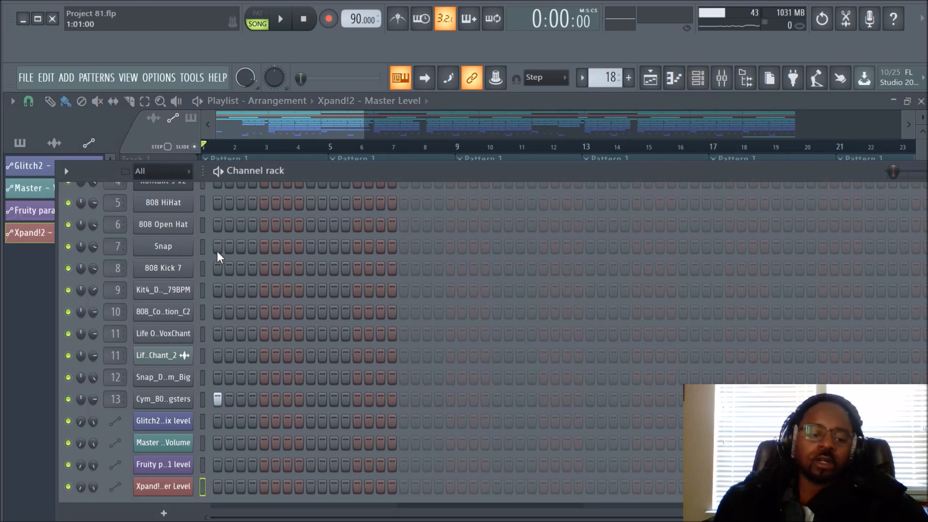
pyautogui.scroll(3, 218, 252)
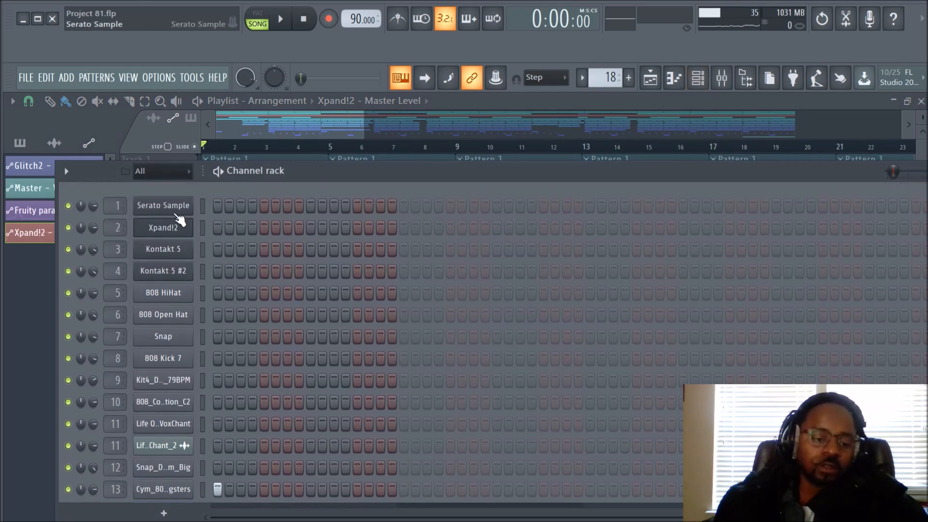
pyautogui.scroll(-2, 184, 249)
pyautogui.scroll(2, 184, 264)
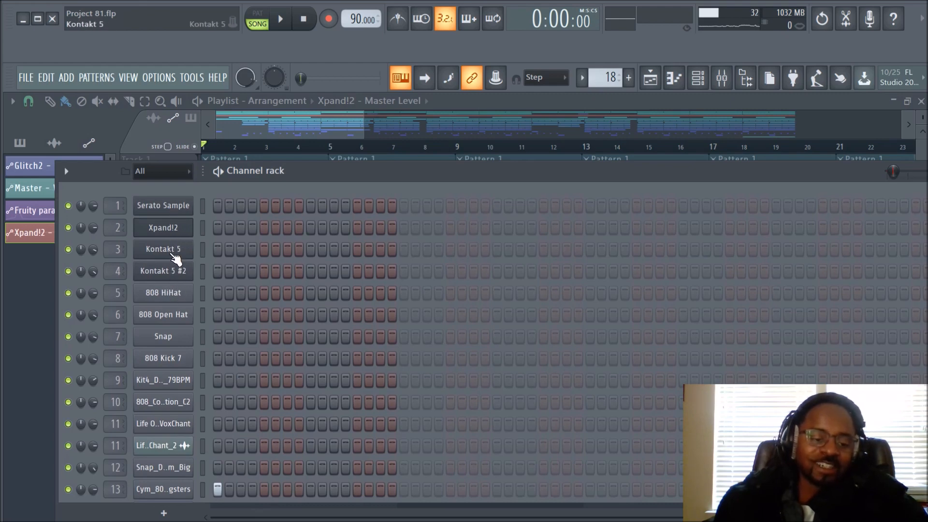
pyautogui.scroll(-4, 239, 259)
pyautogui.scroll(4, 239, 259)
pyautogui.scroll(-4, 240, 259)
pyautogui.scroll(4, 239, 258)
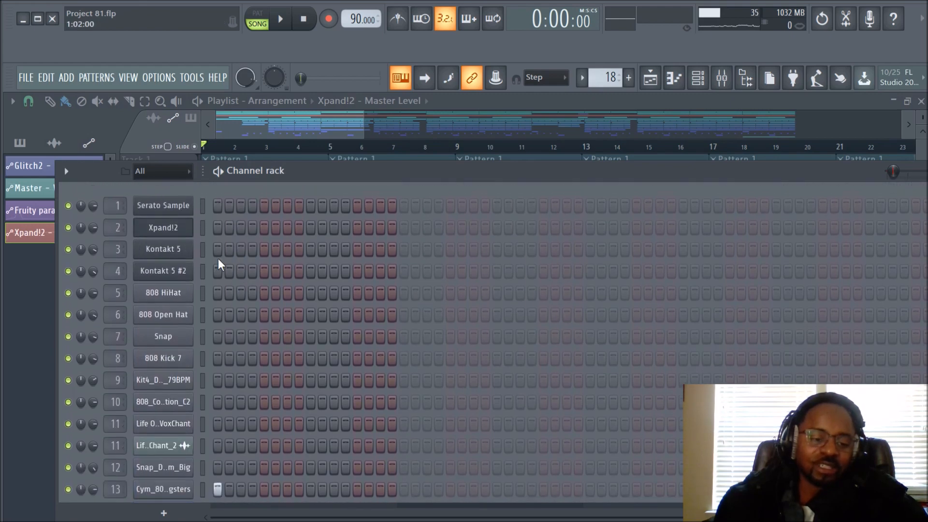
# - Open Kontakt 5 (Stressed Strings) from the Channel rack and list its automatable parameters in the browser beside the instrument window
pyautogui.click(305, 252)
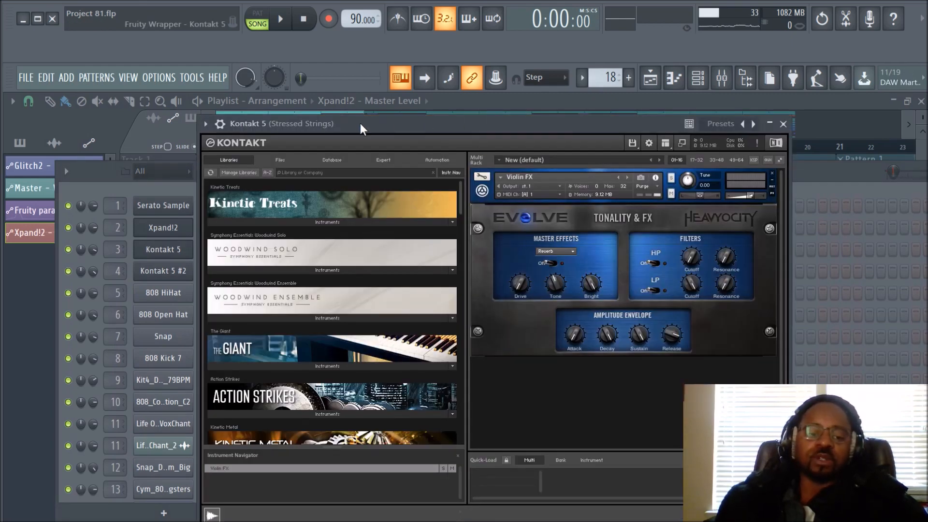
pyautogui.click(205, 124)
pyautogui.click(242, 281)
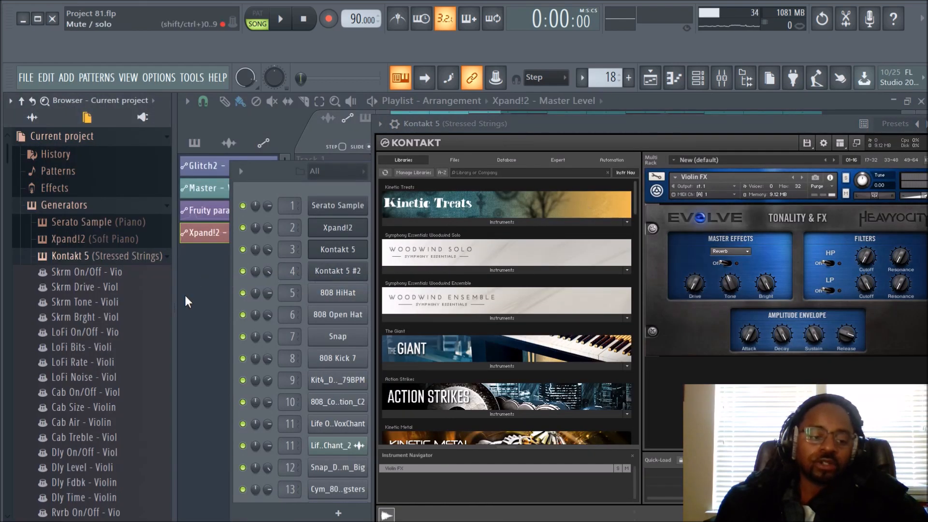
pyautogui.moveTo(65, 273); pyautogui.dragTo(90, 362)
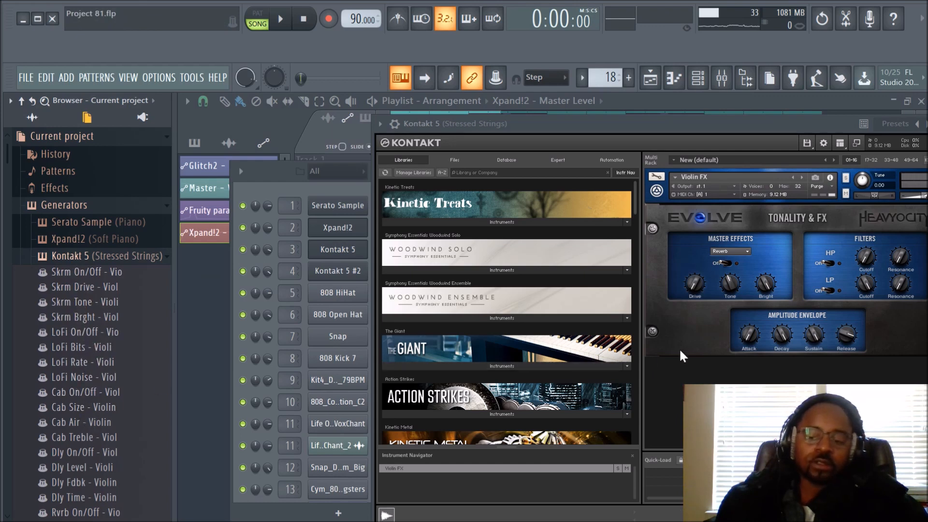
pyautogui.moveTo(735, 127); pyautogui.dragTo(680, 129)
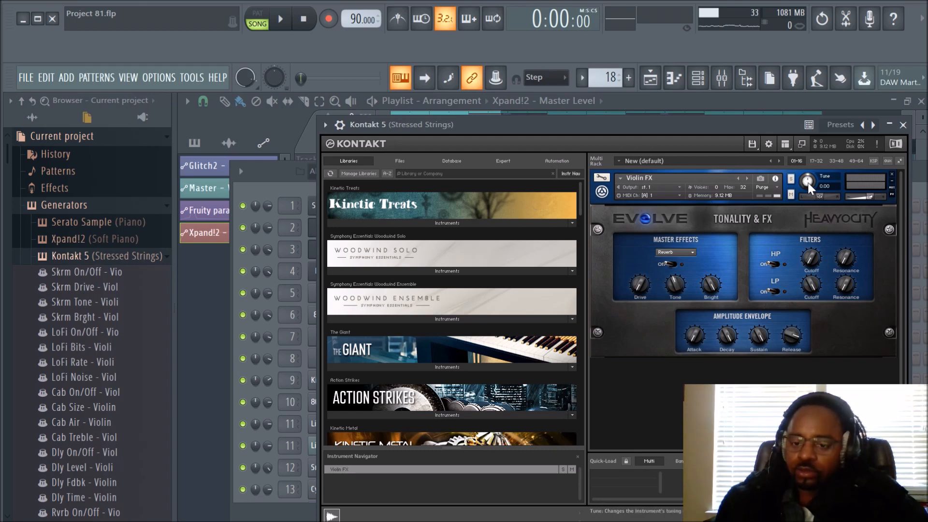
# - Nudge the Violin FX volume and pan sliders in Kontakt and check the browser's parameter list for matching entries
pyautogui.click(871, 195)
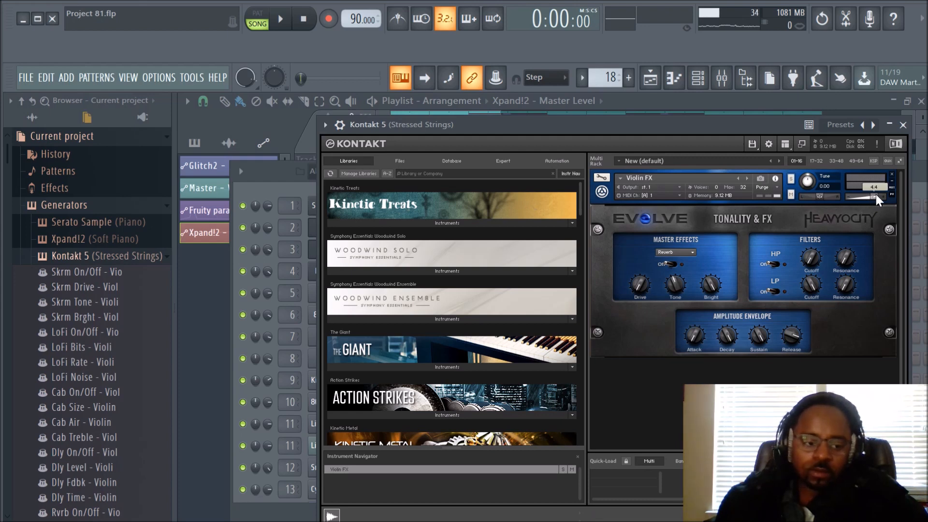
pyautogui.moveTo(872, 194); pyautogui.dragTo(872, 193)
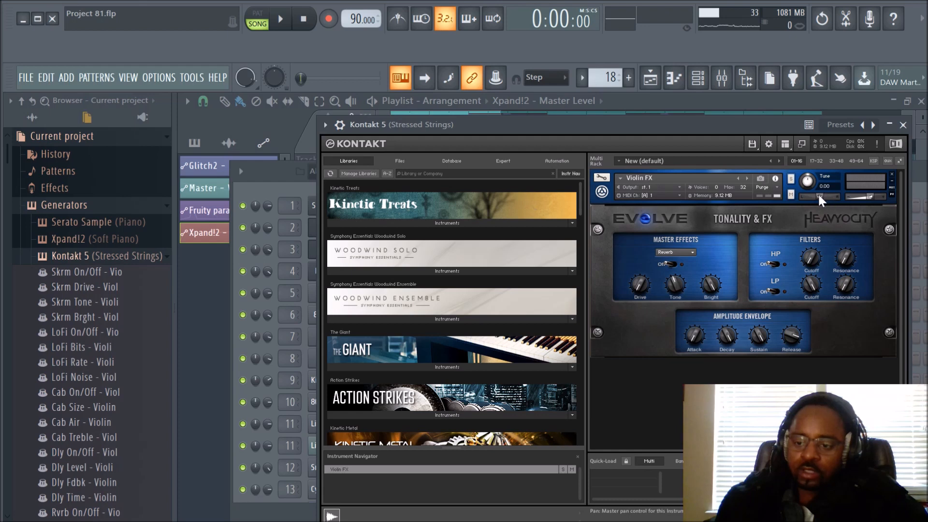
pyautogui.moveTo(820, 196); pyautogui.dragTo(817, 198)
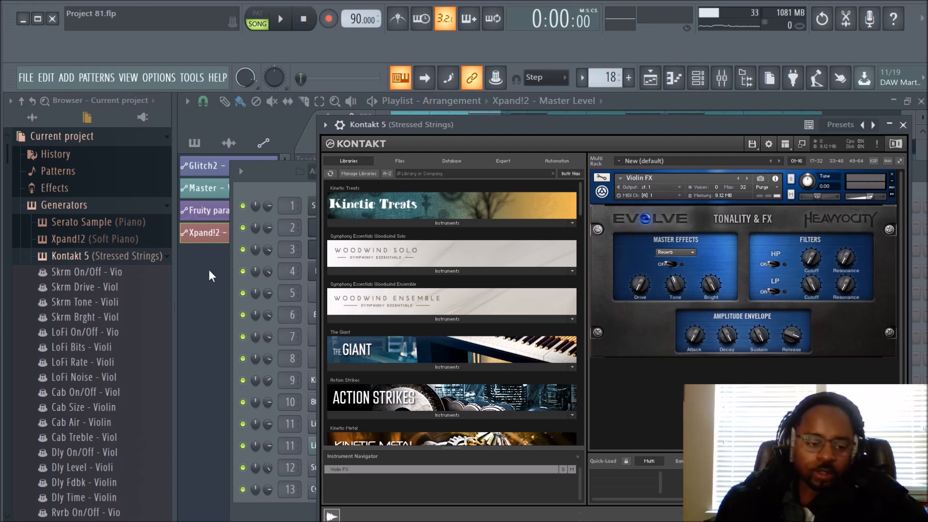
pyautogui.scroll(-3, 73, 329)
pyautogui.scroll(-3, 73, 330)
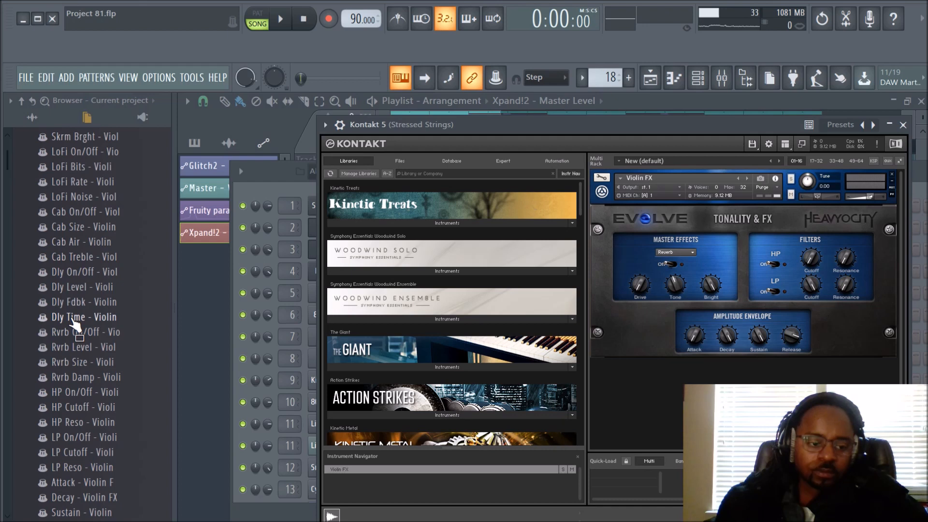
pyautogui.scroll(3, 75, 325)
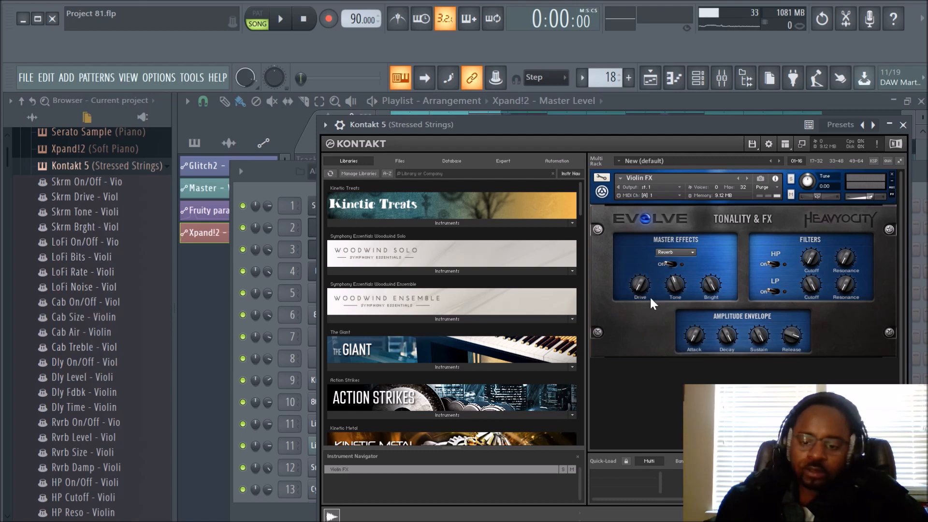
# - Touch Kontakt's Drive, Tone, HP switch and Attack controls to locate their parameters in the browser, and close the instrument and browser
pyautogui.moveTo(642, 283); pyautogui.dragTo(642, 298)
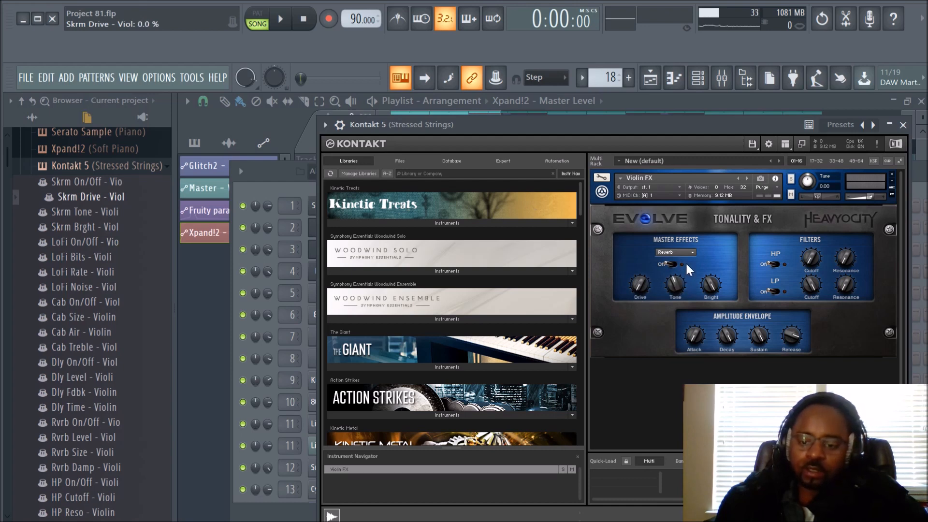
pyautogui.click(676, 284)
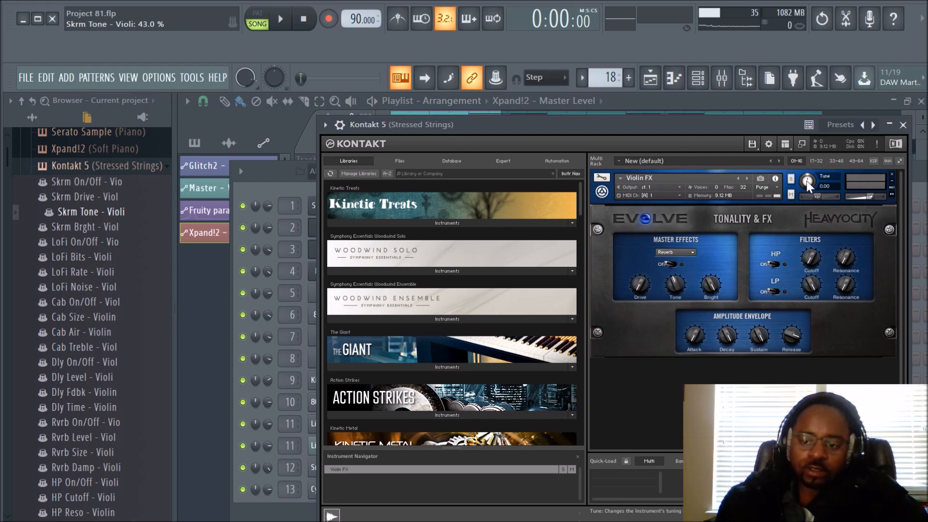
pyautogui.click(773, 264)
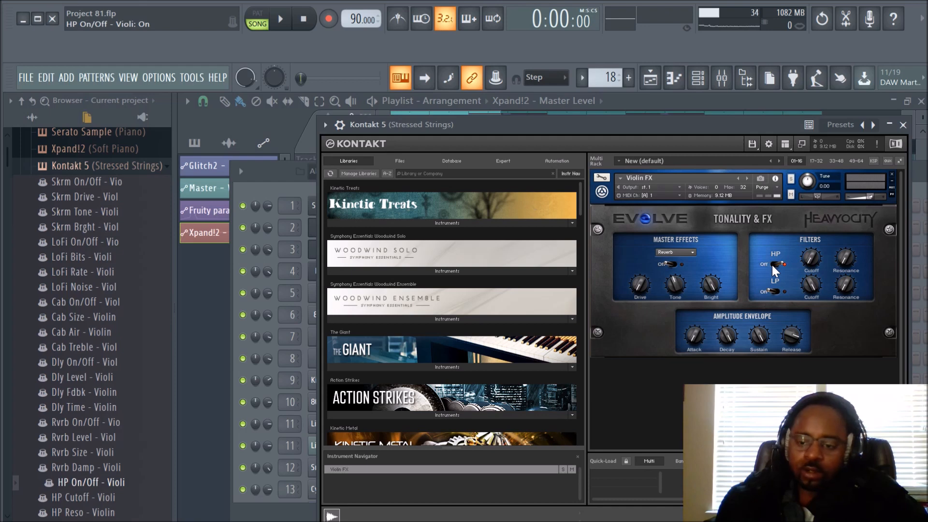
pyautogui.click(775, 264)
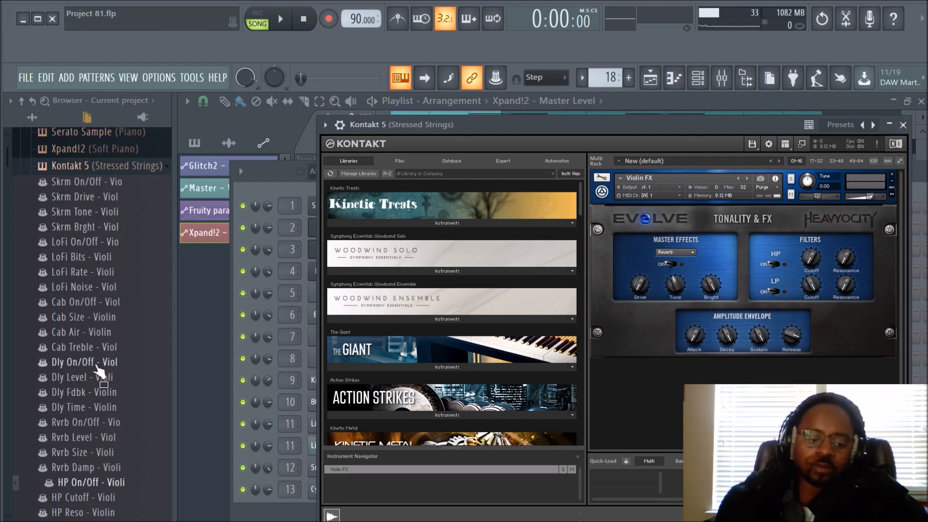
pyautogui.click(712, 281)
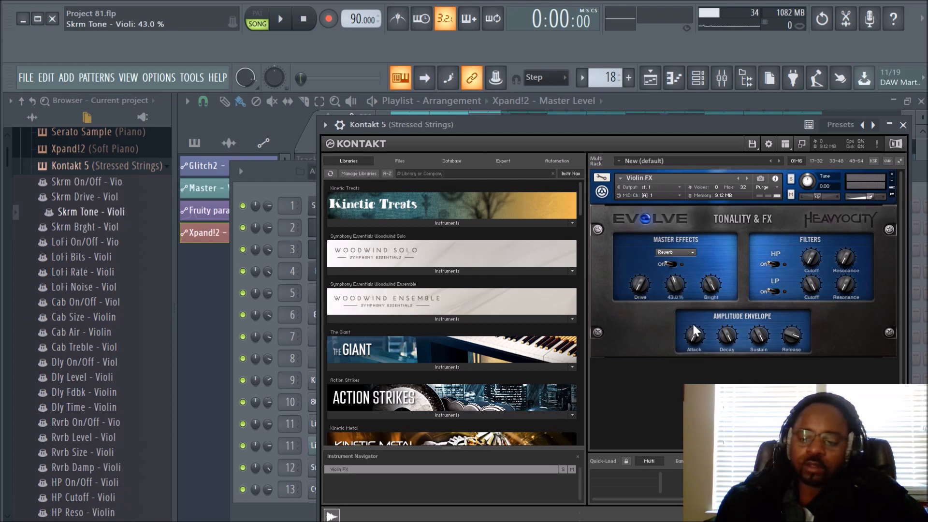
pyautogui.click(688, 337)
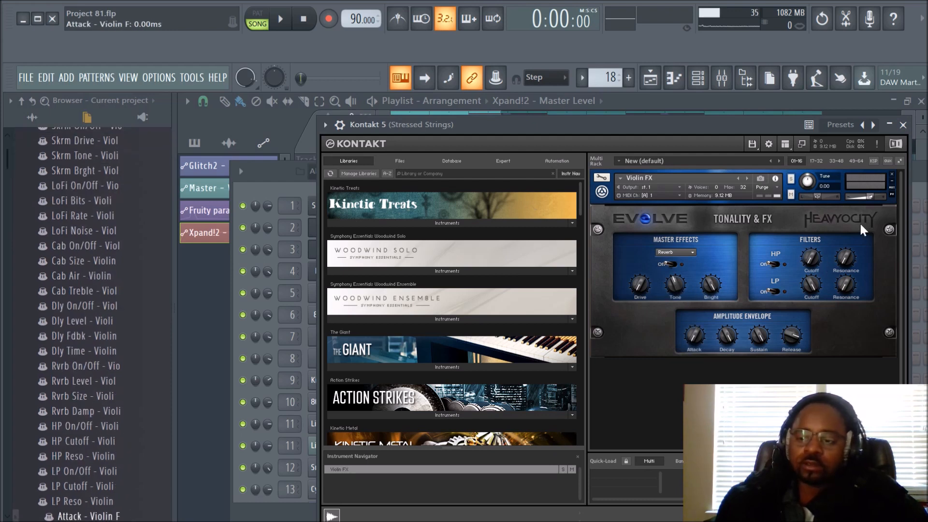
pyautogui.click(903, 124)
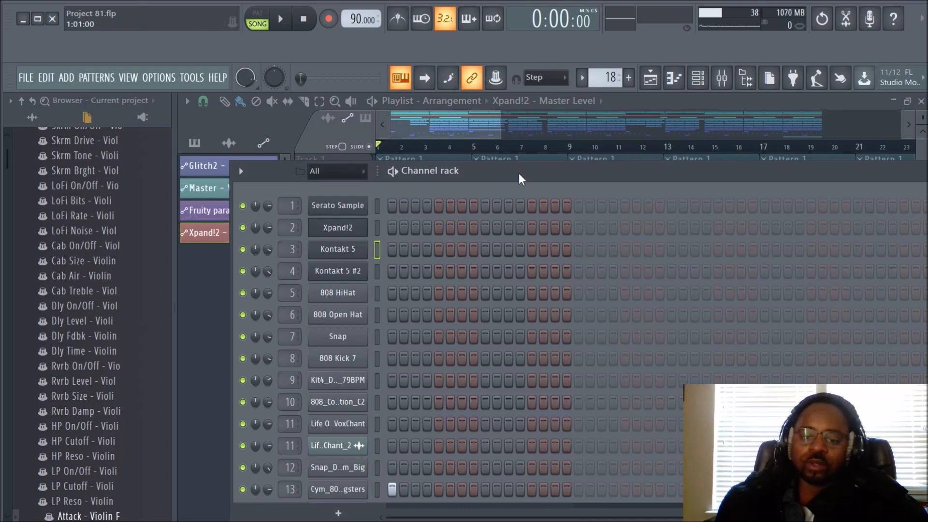
pyautogui.click(746, 77)
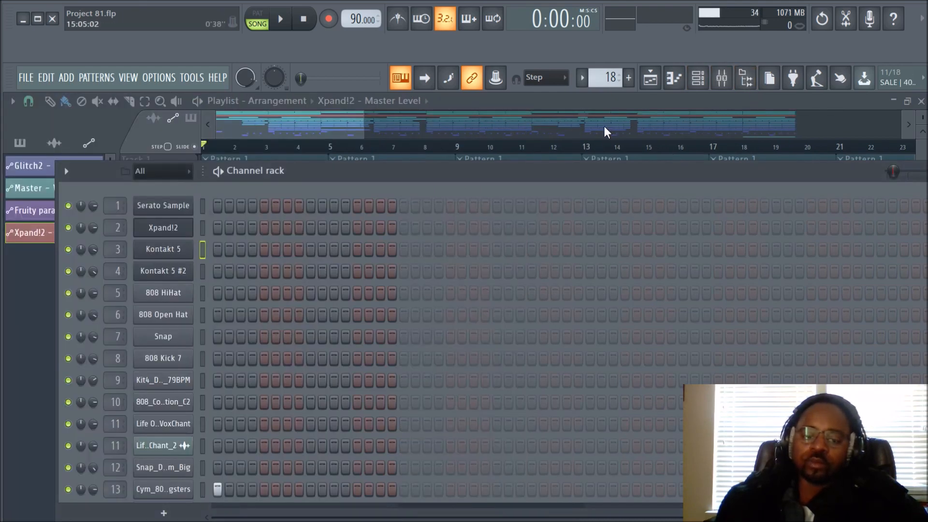
# - Unmute all playlist tracks and delete the Xpand!2 - Master Level automation clip from Track 3
pyautogui.click(698, 85)
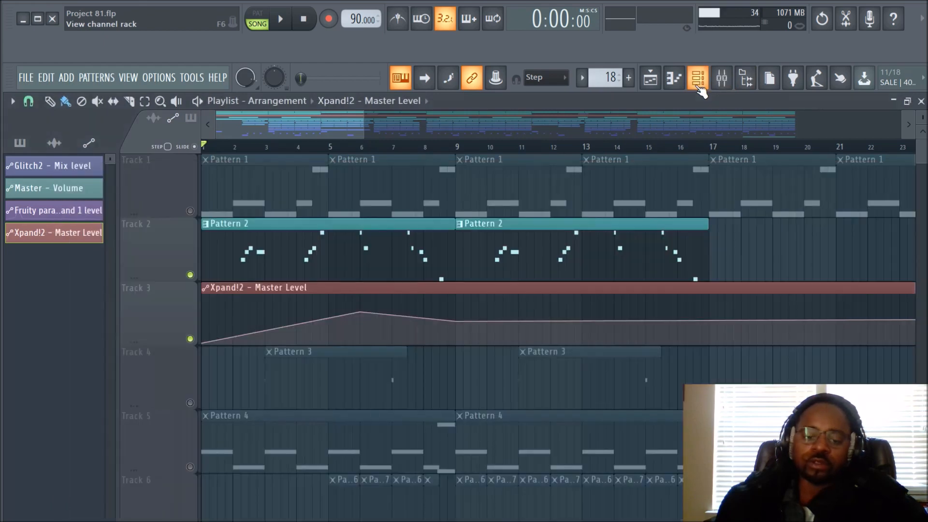
pyautogui.scroll(-3, 408, 149)
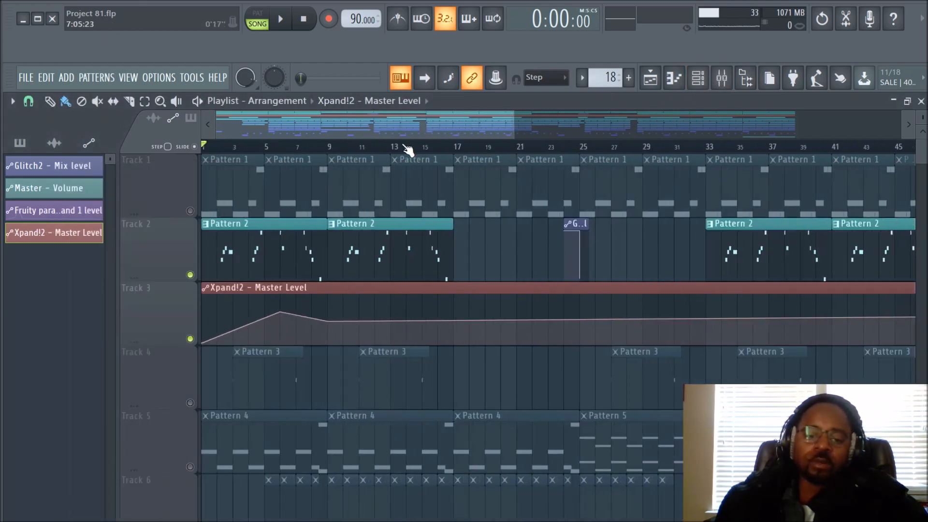
pyautogui.scroll(-3, 409, 149)
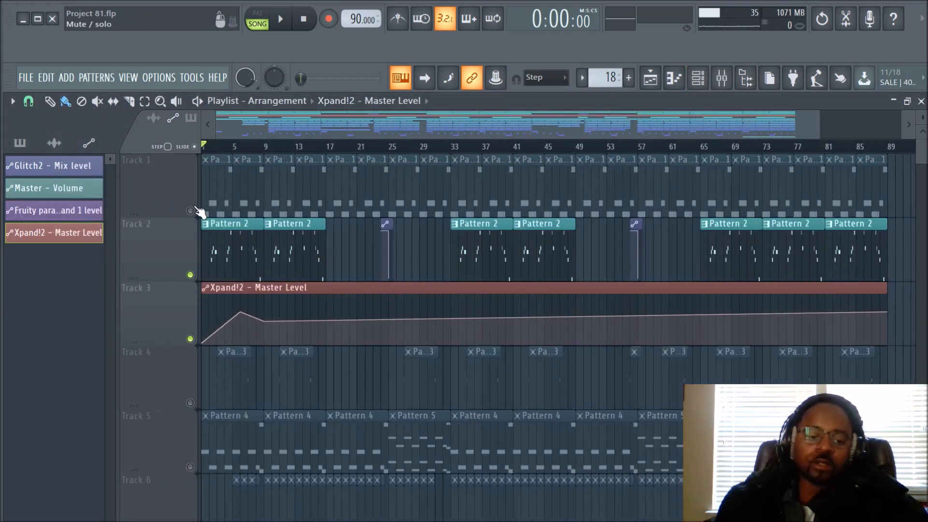
pyautogui.rightClick(191, 209)
pyautogui.rightClick(191, 209)
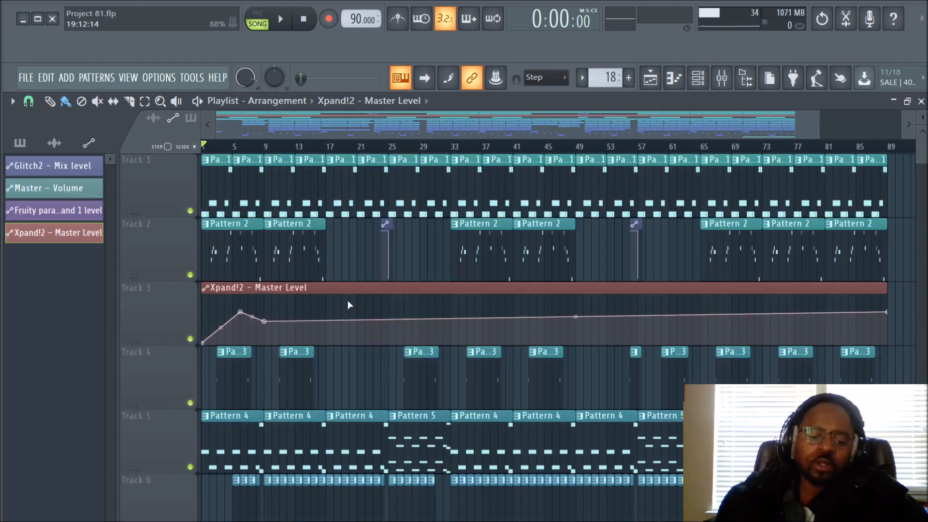
pyautogui.rightClick(366, 289)
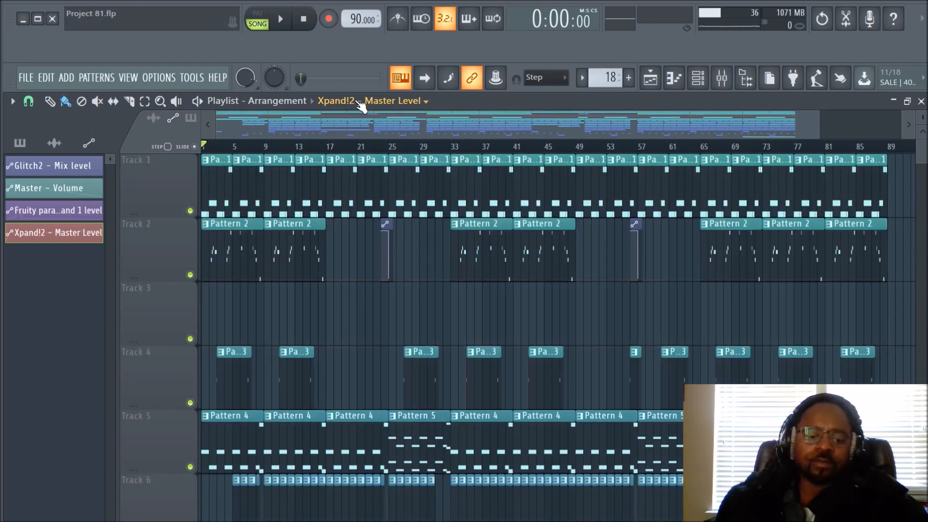
# - Play the song from the start with all tracks audible, review the arrangement's patterns and Glitch2 automation clips, and stop playback
pyautogui.press('space')
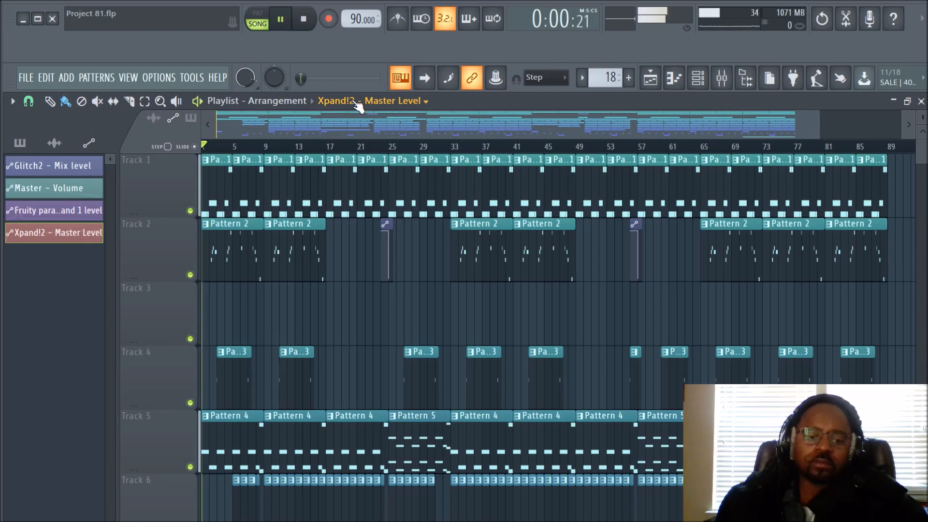
pyautogui.scroll(-1, 384, 154)
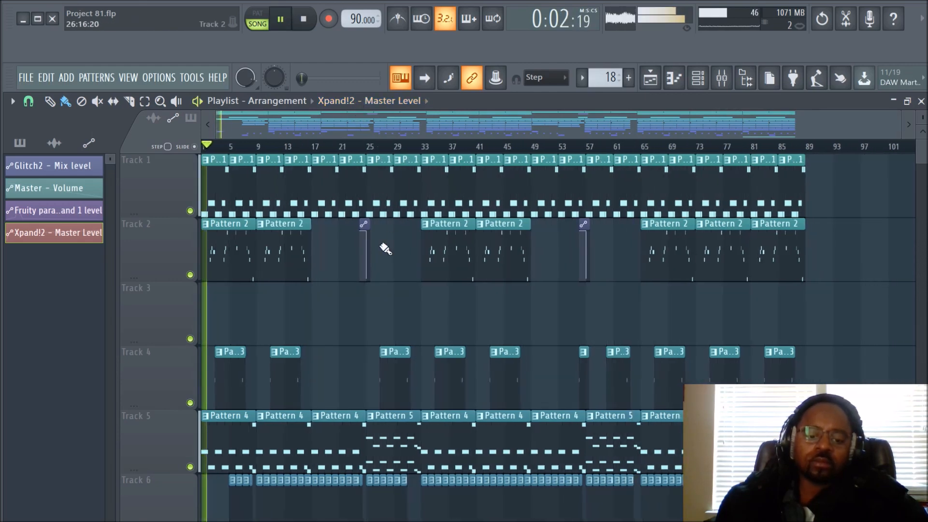
pyautogui.scroll(-5, 384, 246)
pyautogui.scroll(5, 385, 243)
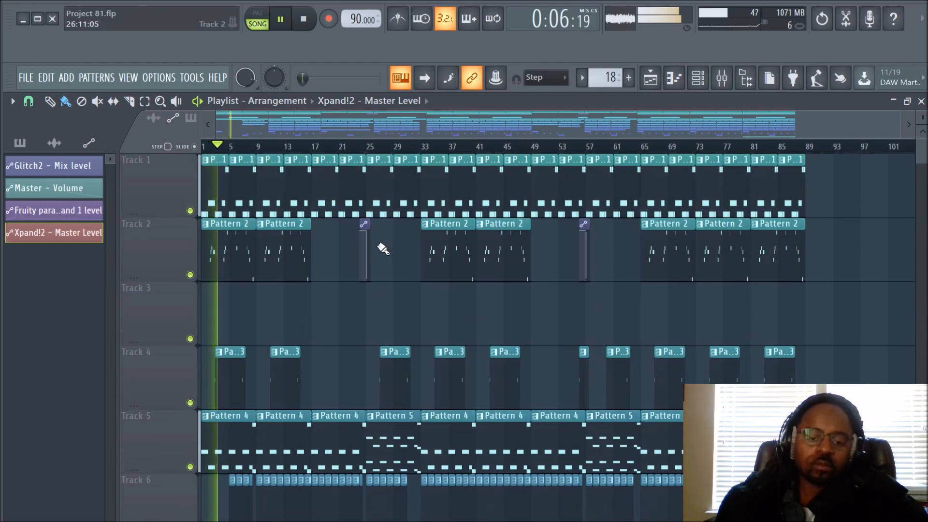
pyautogui.scroll(6, 382, 249)
pyautogui.moveTo(308, 121); pyautogui.dragTo(227, 112)
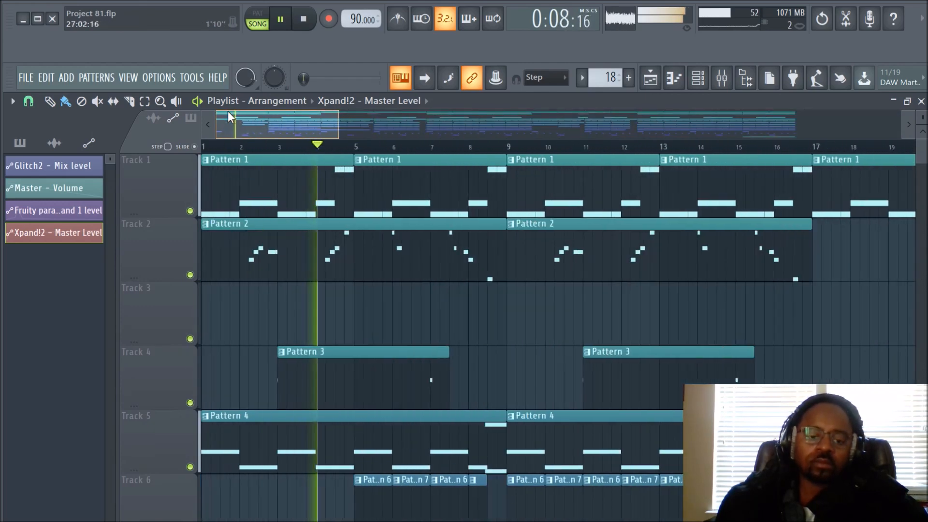
pyautogui.scroll(-2, 531, 309)
pyautogui.scroll(2, 520, 300)
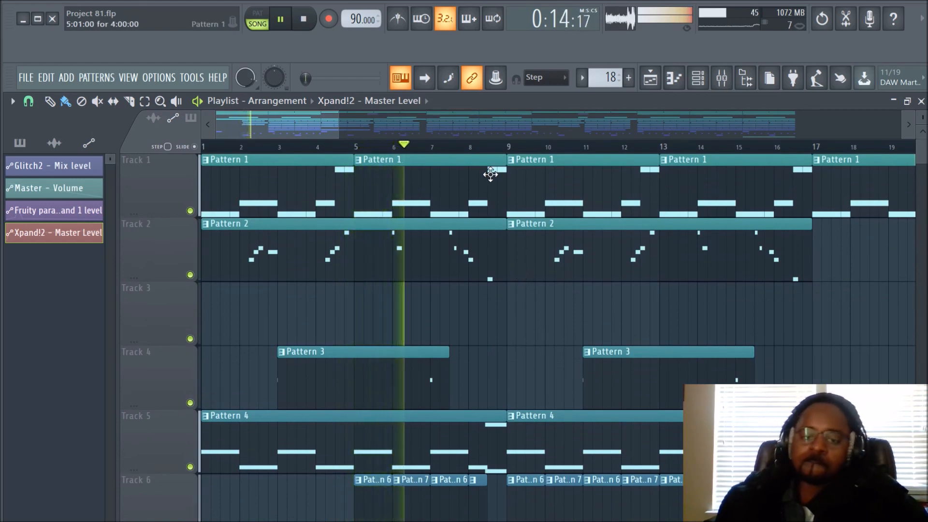
pyautogui.scroll(-2, 491, 151)
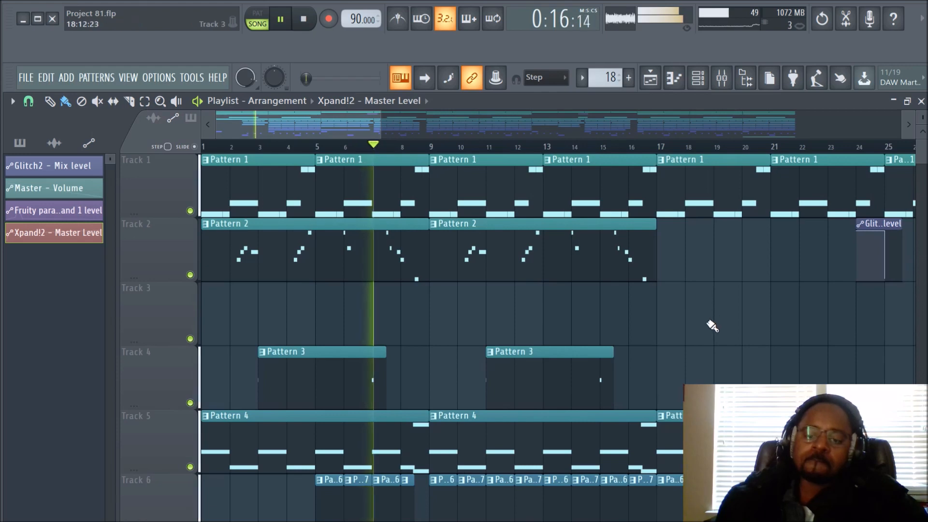
pyautogui.scroll(-2, 708, 322)
pyautogui.scroll(2, 704, 317)
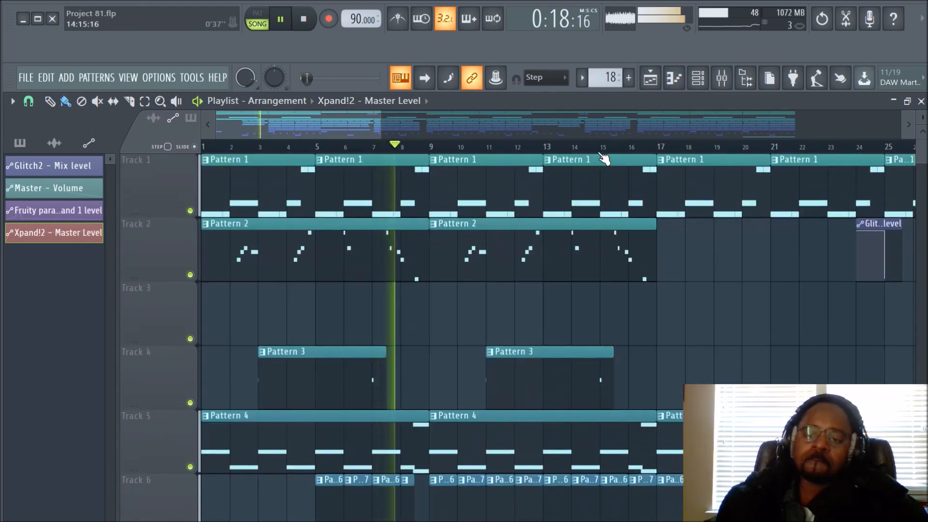
pyautogui.scroll(-3, 602, 155)
pyautogui.scroll(-3, 588, 266)
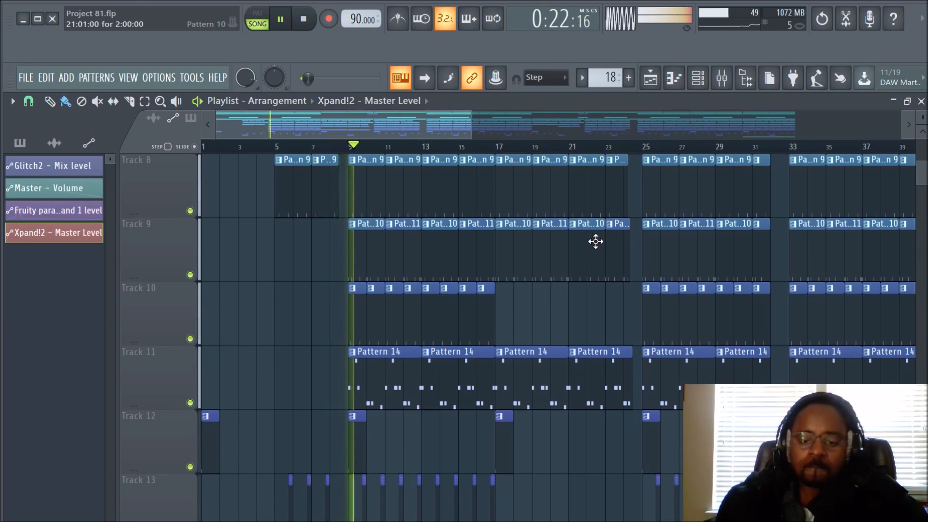
pyautogui.scroll(2, 585, 309)
pyautogui.scroll(1, 585, 320)
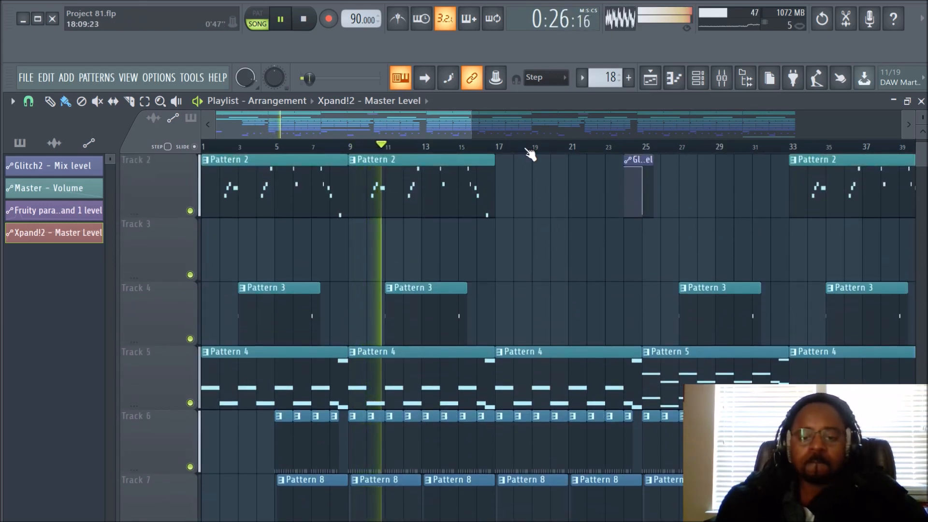
pyautogui.scroll(-2, 530, 153)
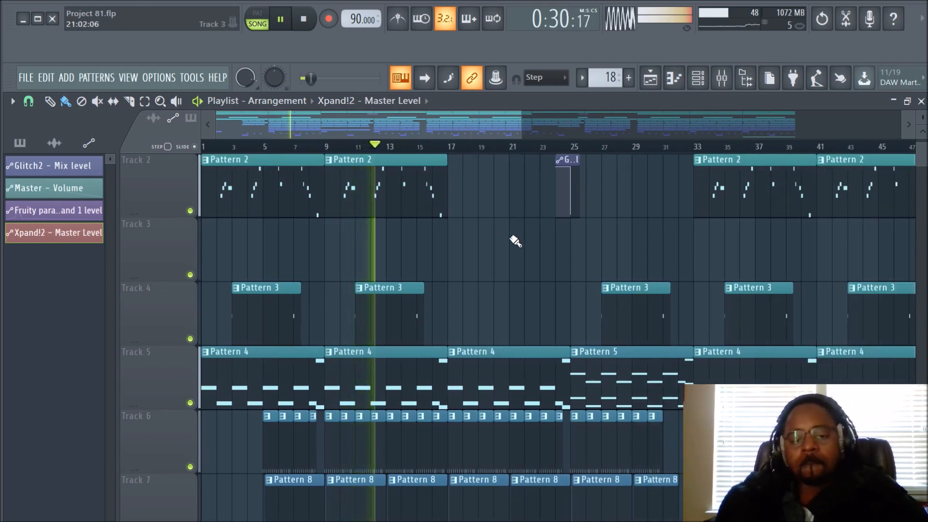
pyautogui.scroll(1, 518, 232)
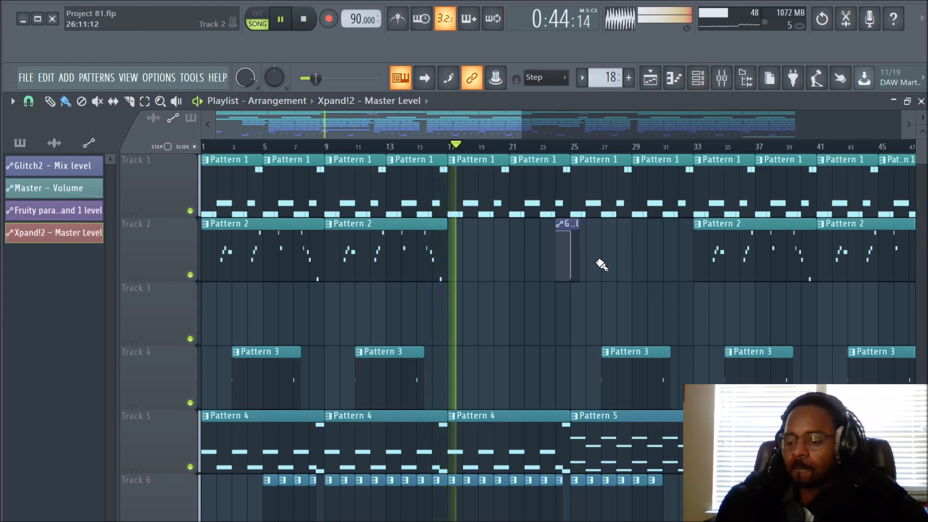
pyautogui.press('space')
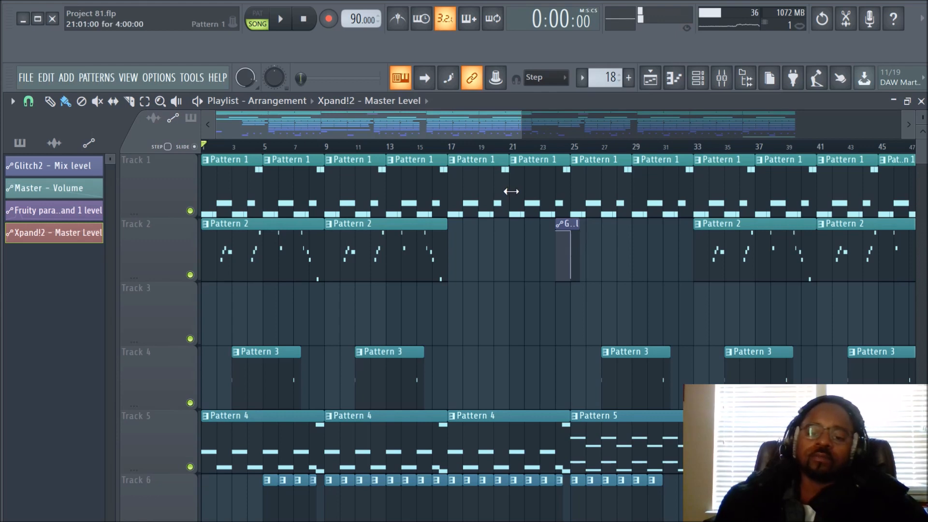
pyautogui.scroll(4, 482, 271)
pyautogui.scroll(2, 483, 274)
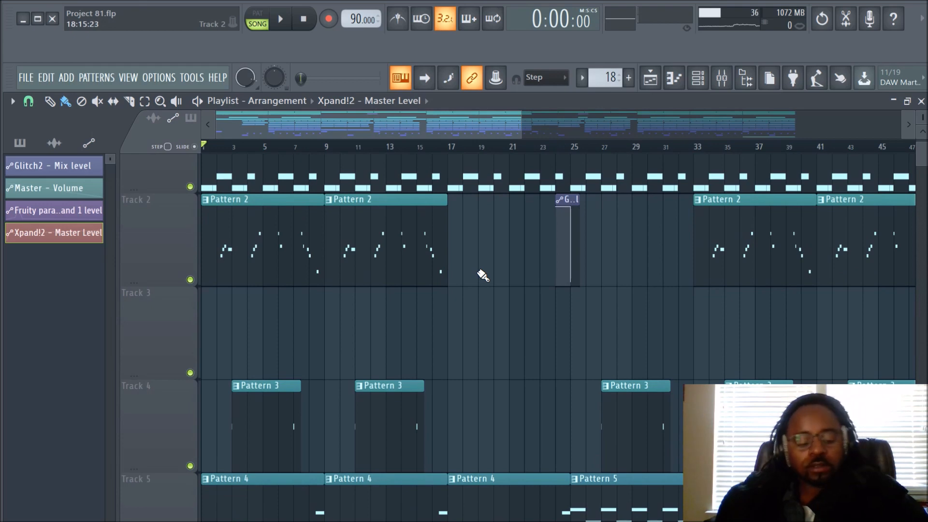
pyautogui.scroll(-4, 483, 274)
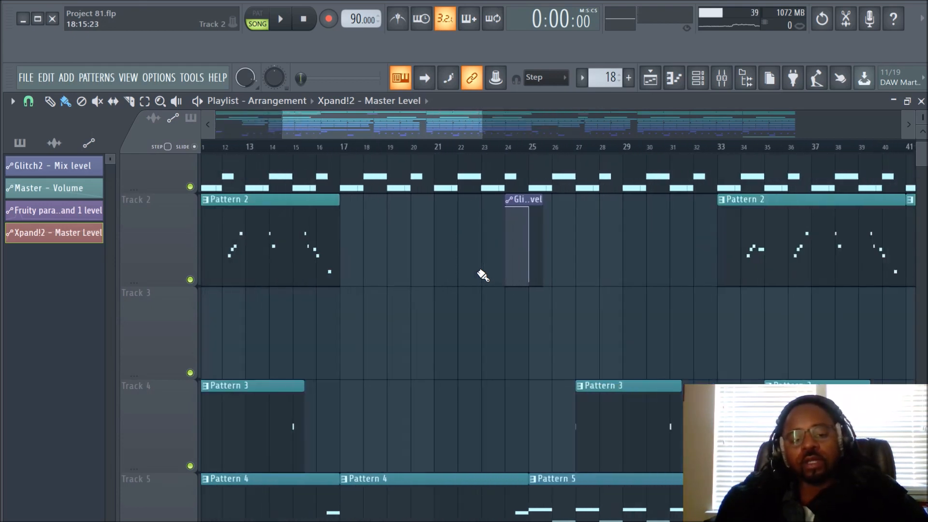
pyautogui.scroll(-1, 483, 276)
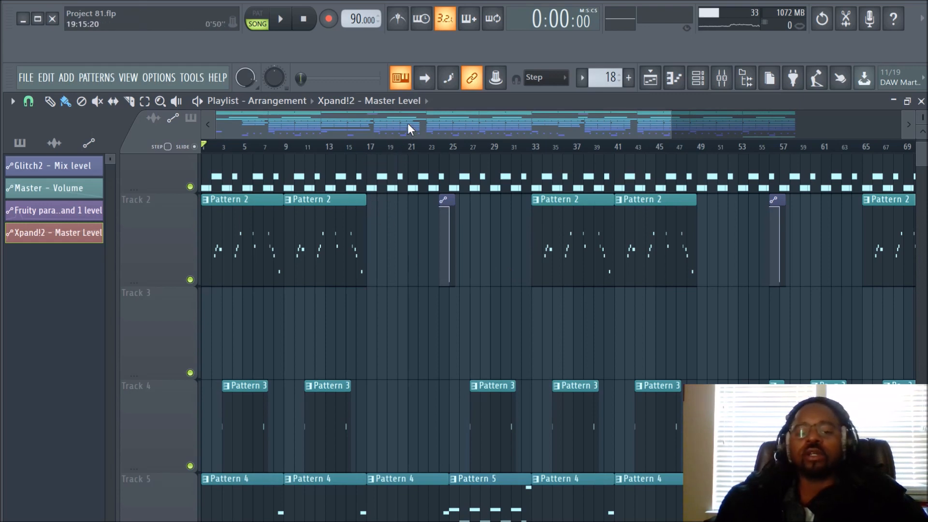
pyautogui.scroll(1, 438, 325)
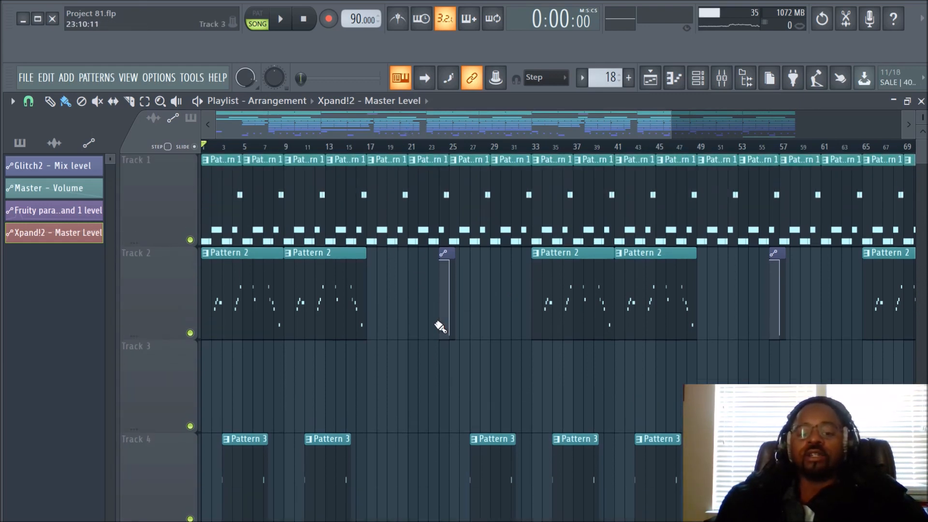